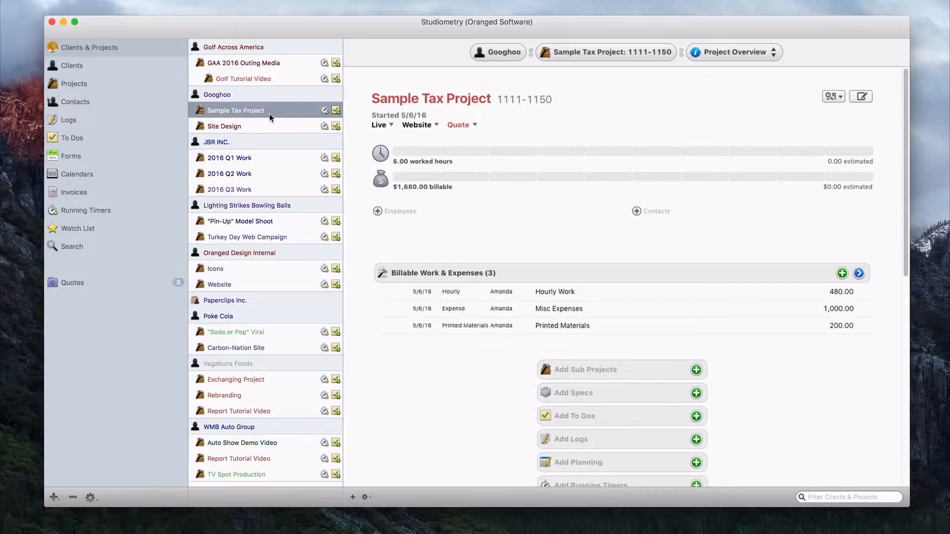
Create a new invoice for the Sample Tax Project under Googhoo and reposition its editing window.
scroll(493, 393, "down", 3)
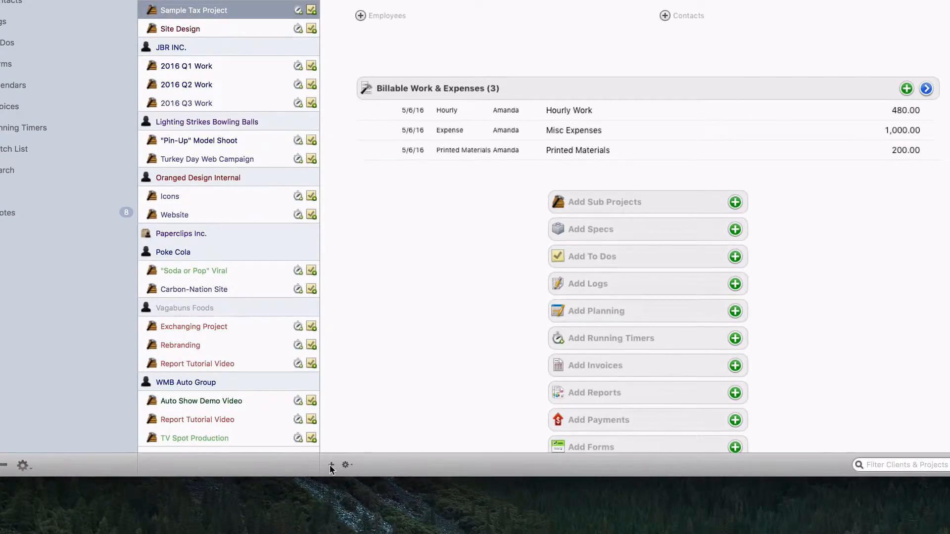
left_click(331, 466)
mouse_move(394, 521)
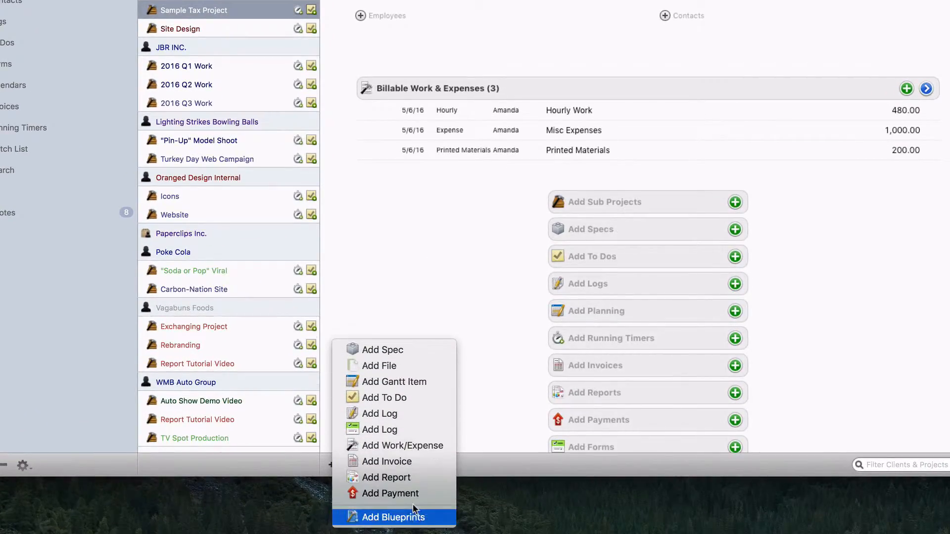
left_click(435, 260)
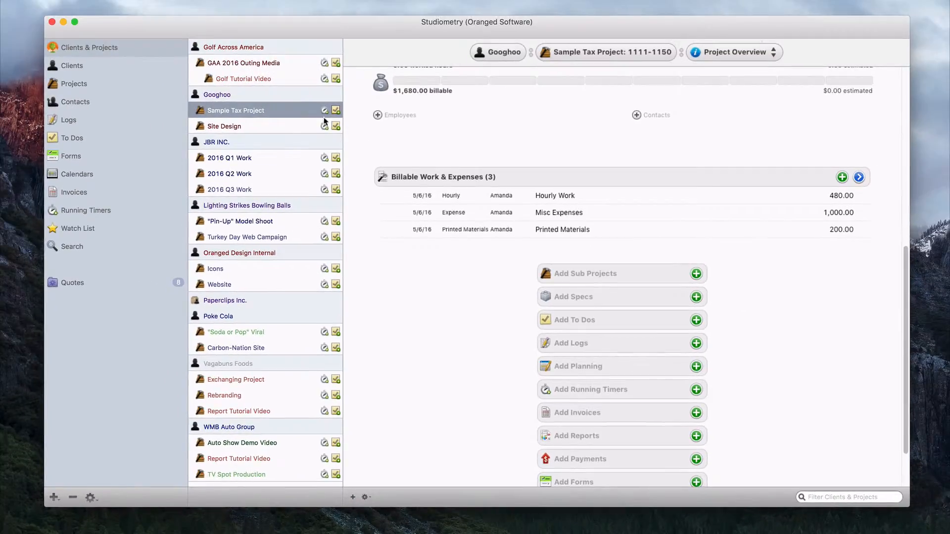
right_click(264, 15)
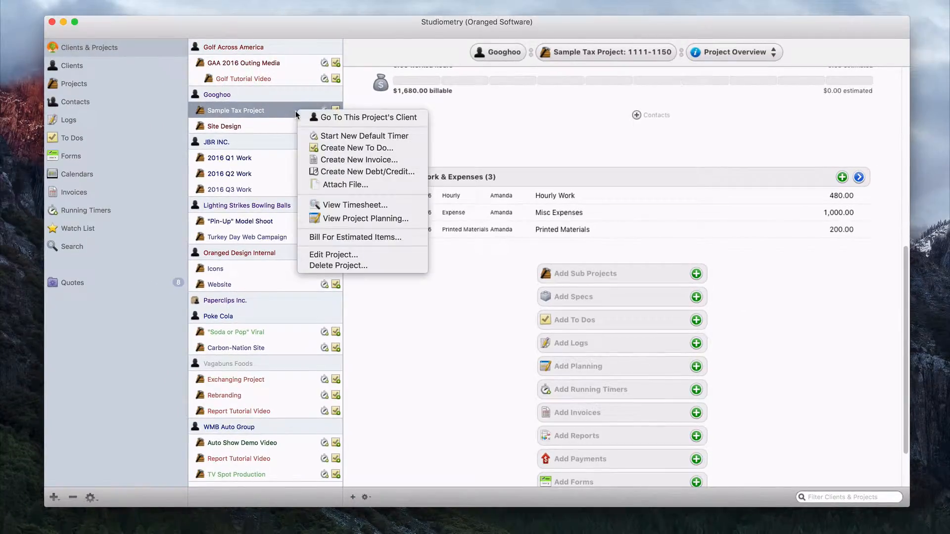
left_click(386, 160)
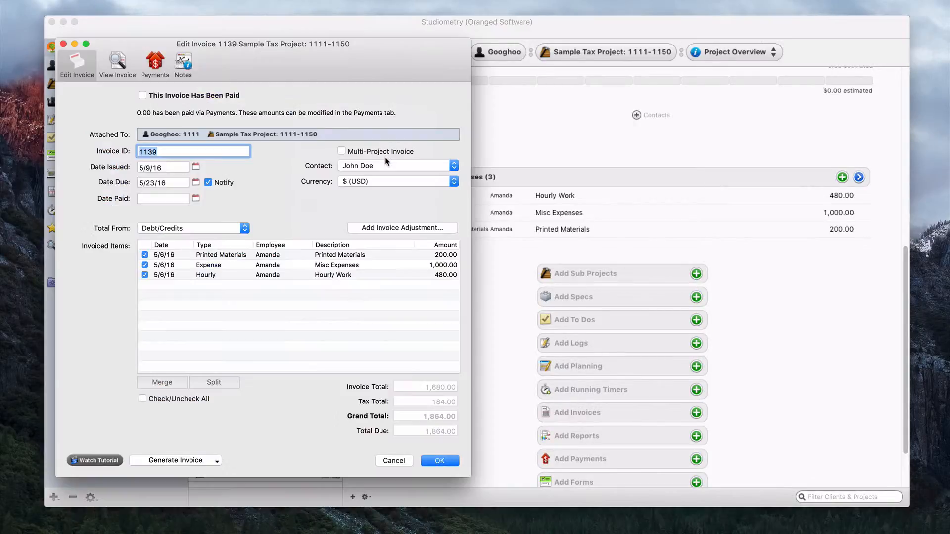
left_click_drag(352, 67, 558, 67)
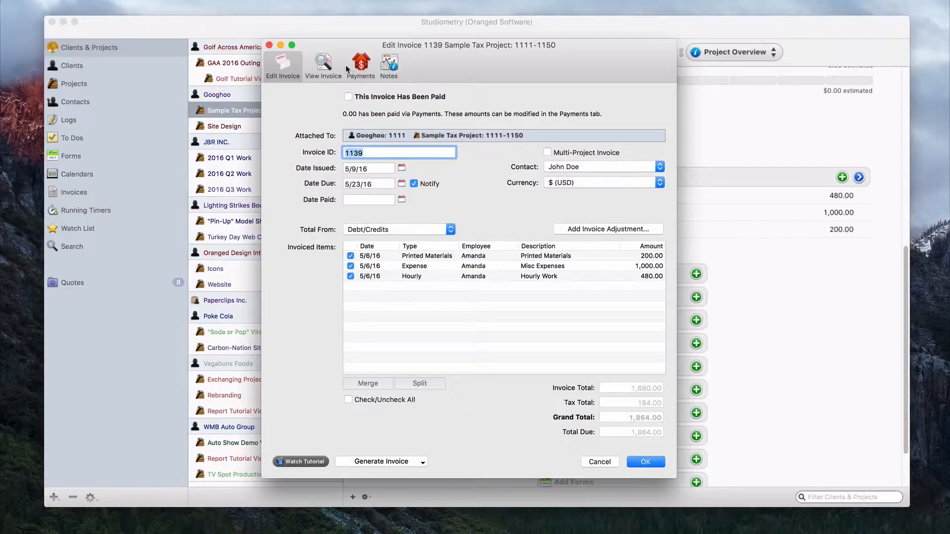
Check the new invoice's preview and payments list, and return to its editing form.
left_click(328, 64)
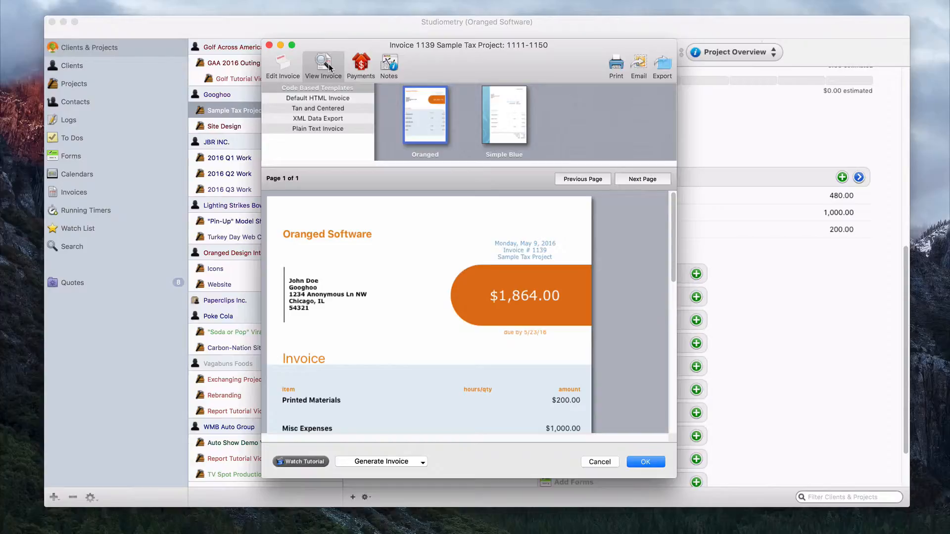
left_click(357, 69)
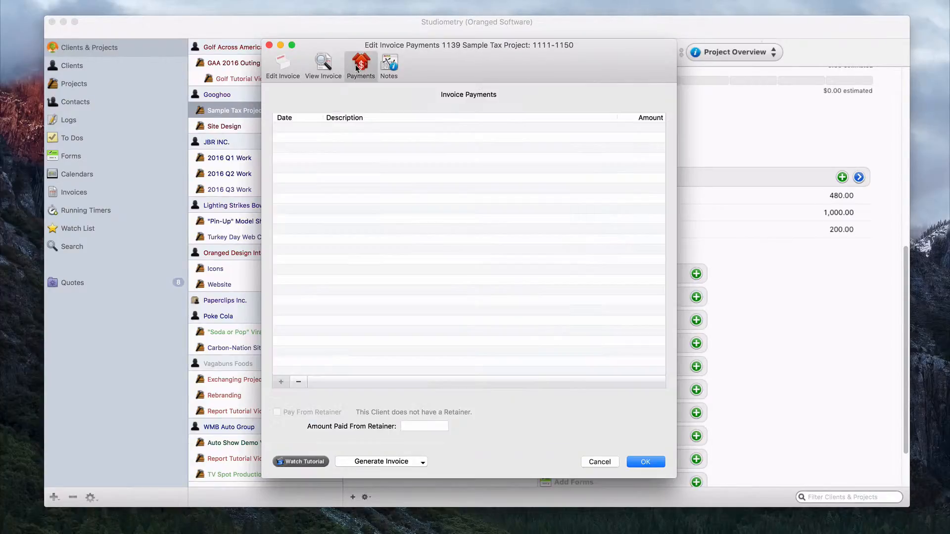
left_click(287, 69)
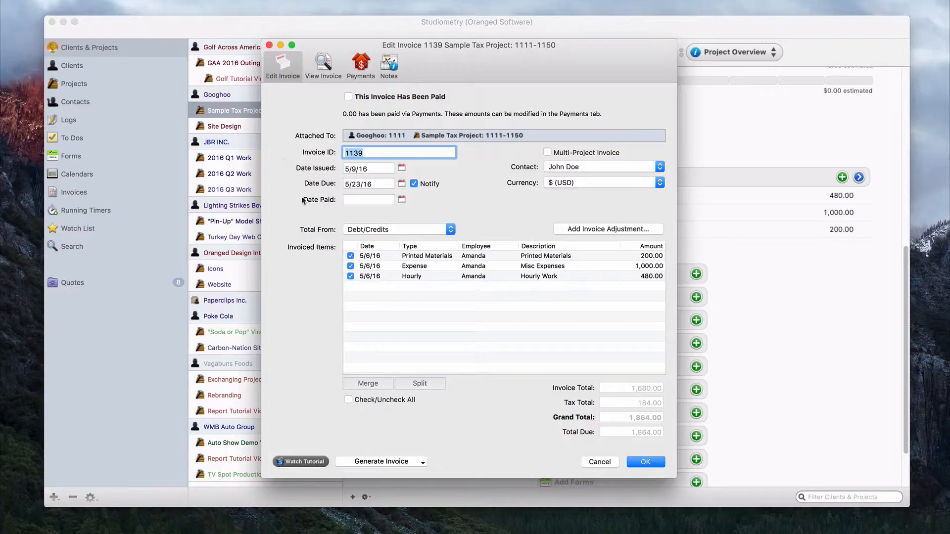
Examine the invoice's due and paid date fields and the default invoice due-in days in the billing preferences.
left_click(384, 183)
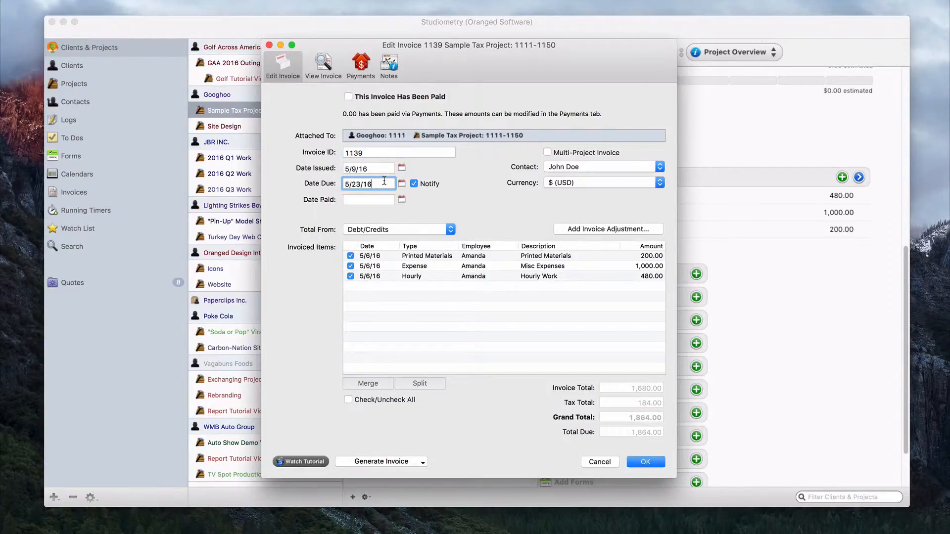
left_click(366, 200)
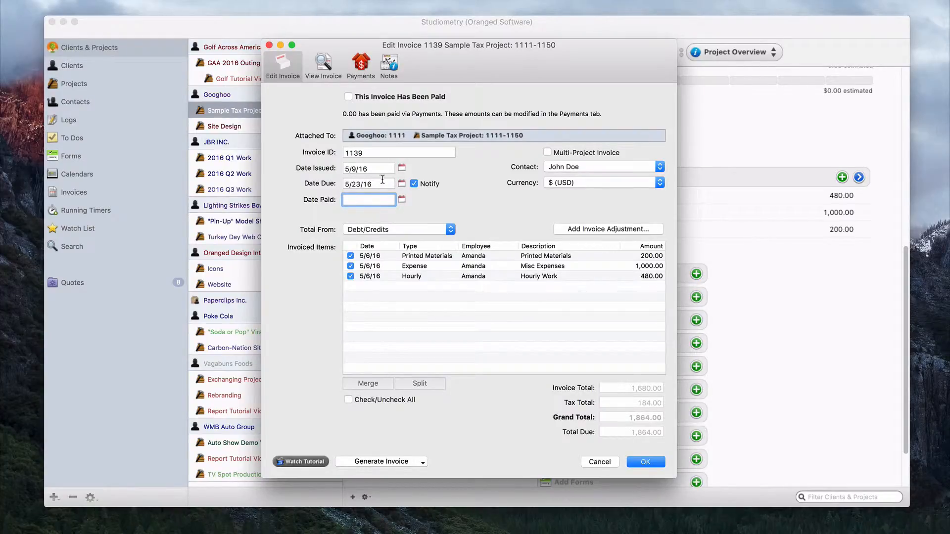
left_click(349, 184)
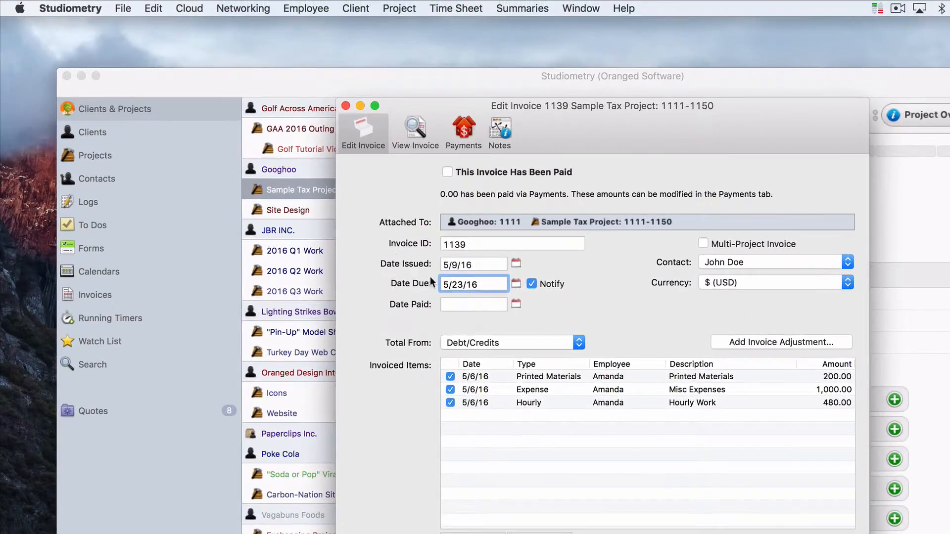
left_click(84, 7)
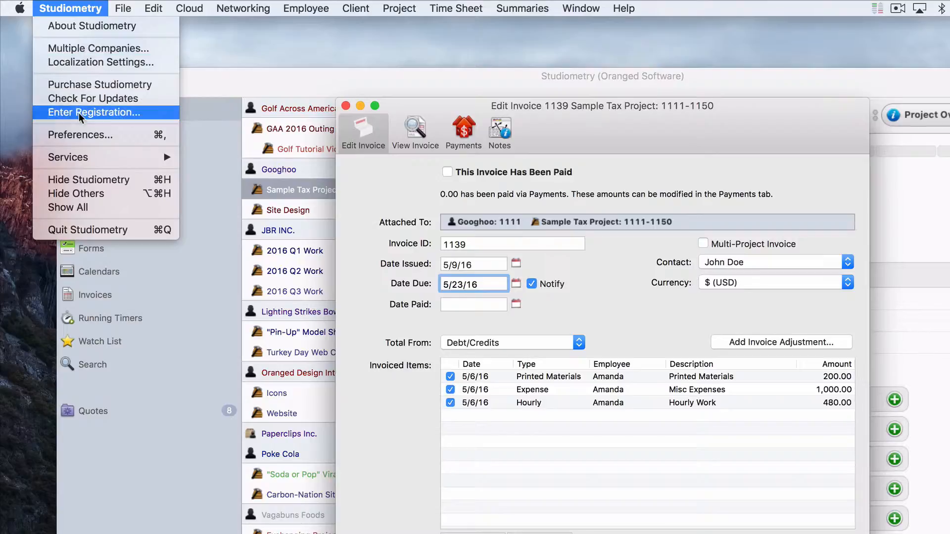
left_click(80, 135)
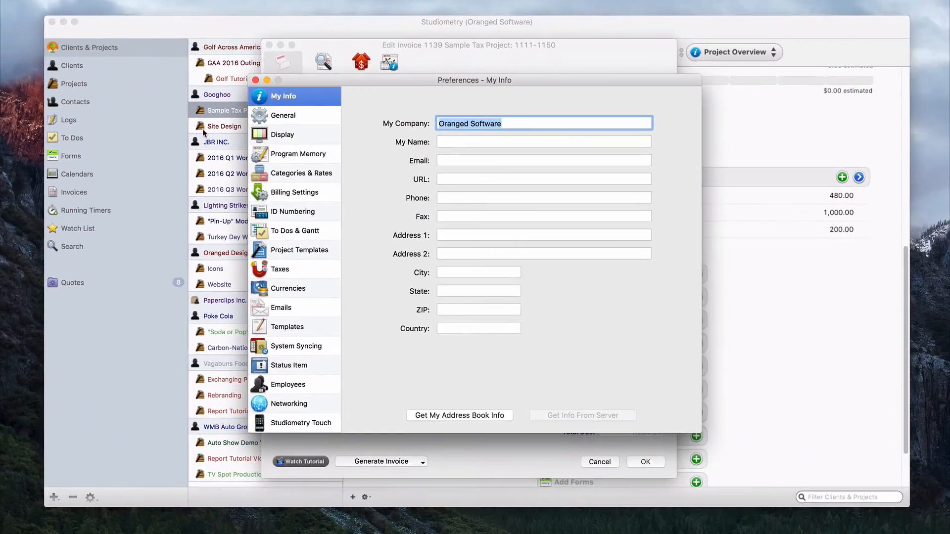
left_click(304, 193)
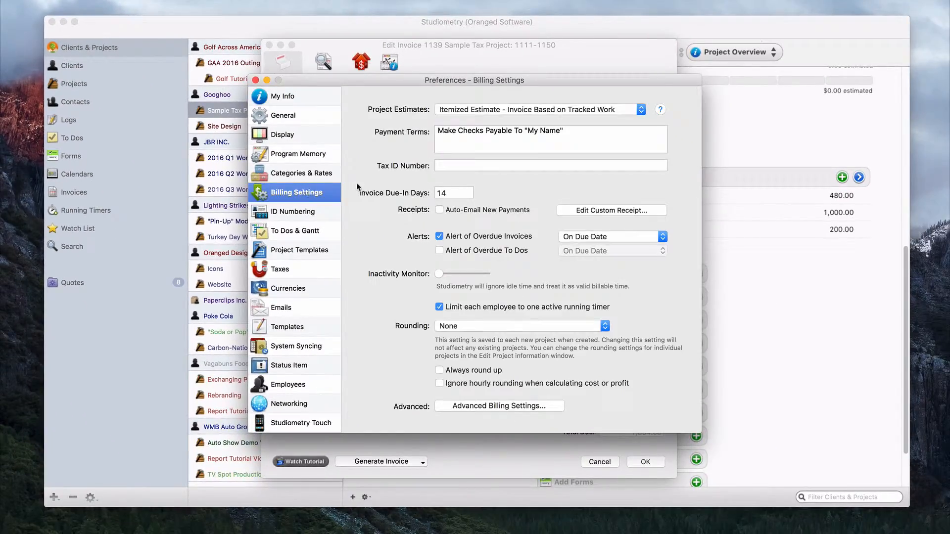
double_click(433, 193)
left_click(256, 80)
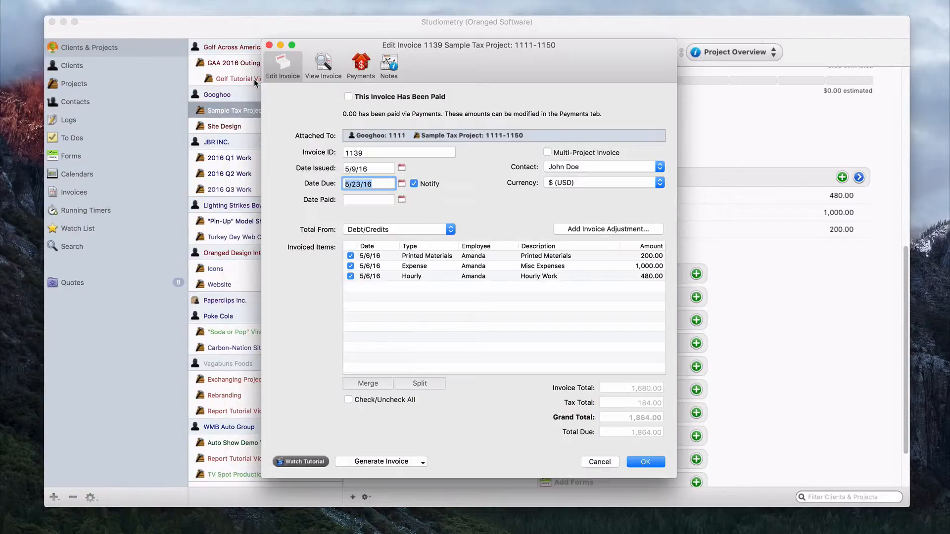
Inspect the Sample Tax Project's billing setting for days until invoices are due, leaving the project unedited.
left_click_drag(502, 61, 515, 23)
left_click(723, 25)
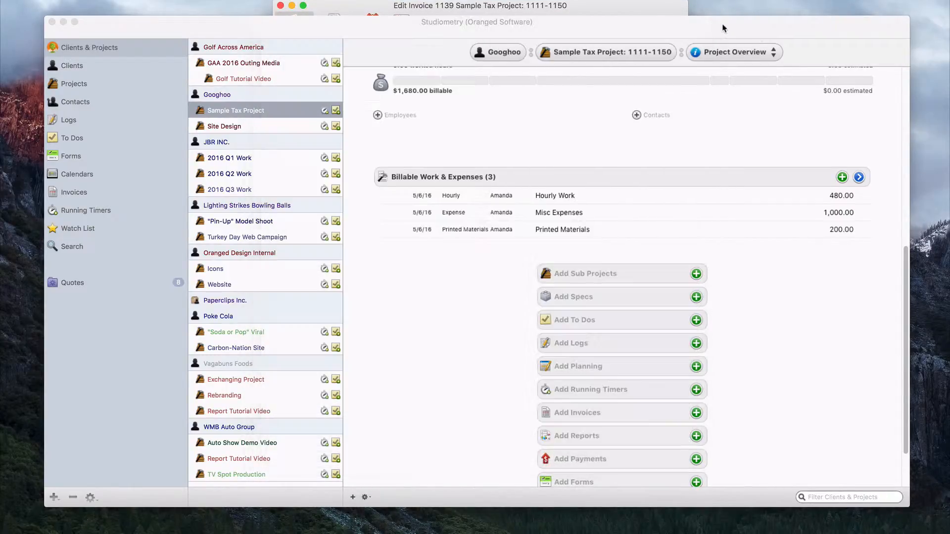
left_click(293, 111)
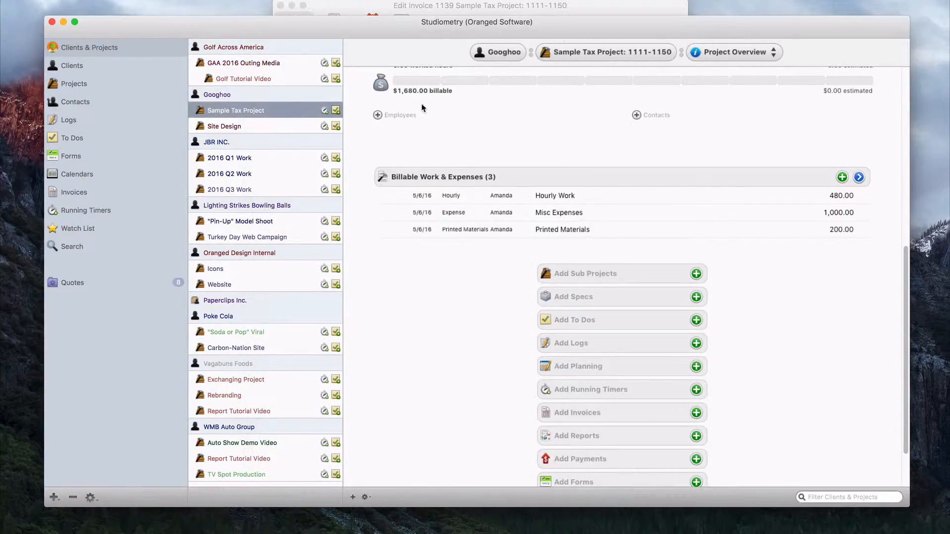
scroll(553, 130, "up", 5)
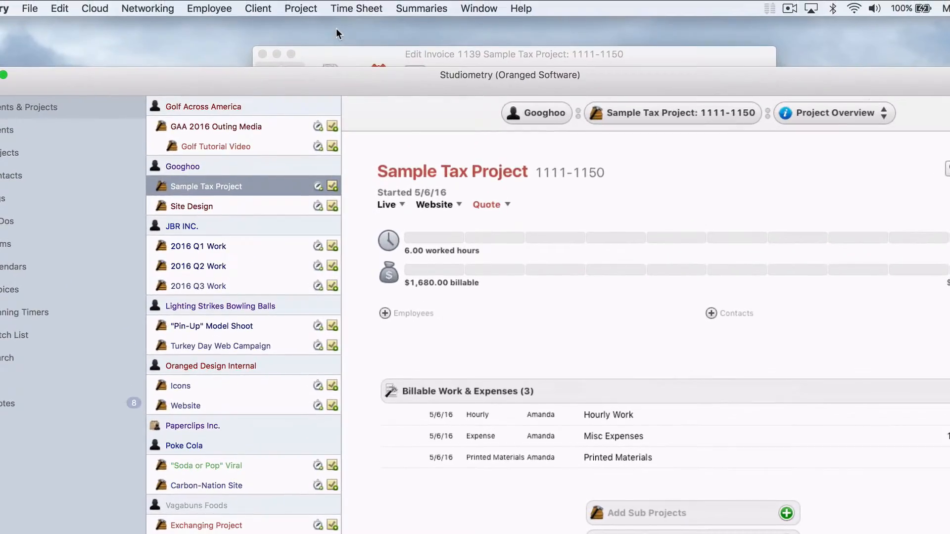
left_click(316, 0)
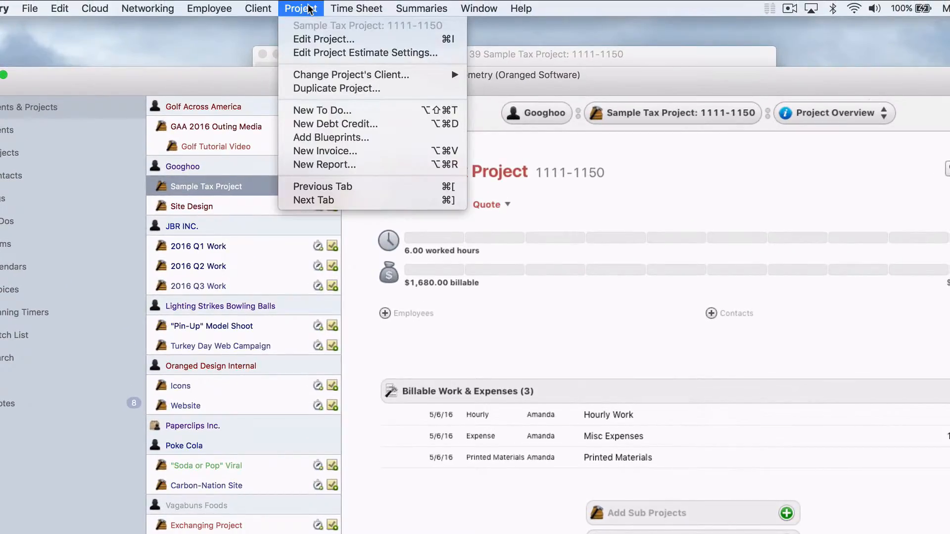
left_click(309, 38)
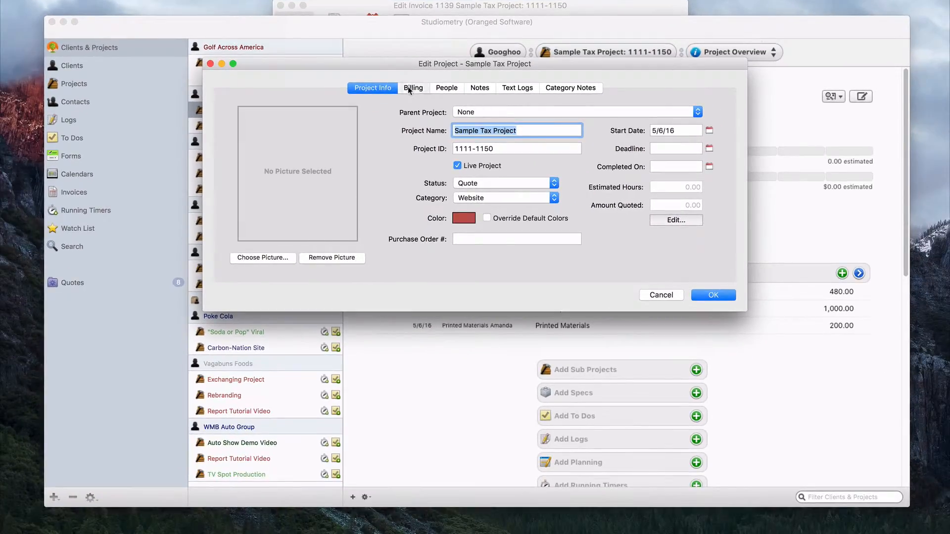
left_click(407, 86)
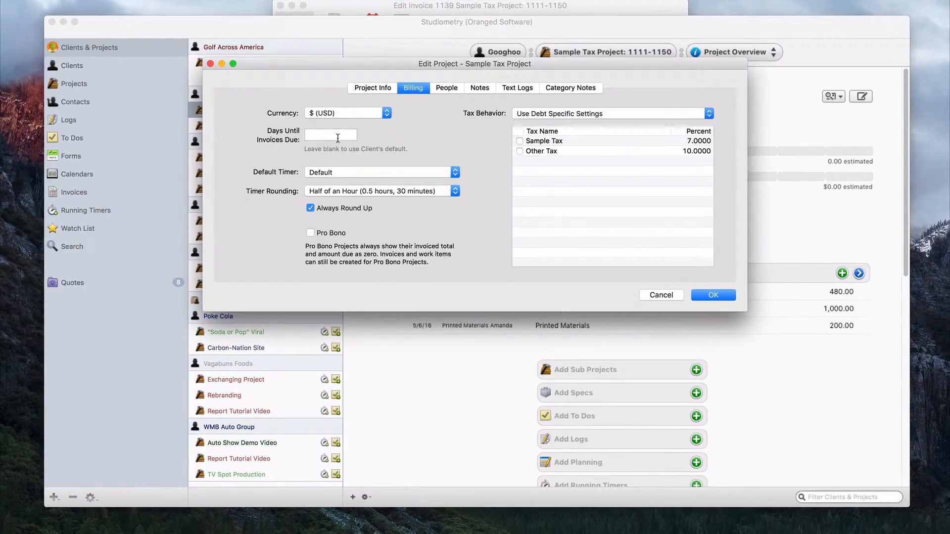
left_click(338, 135)
left_click(649, 295)
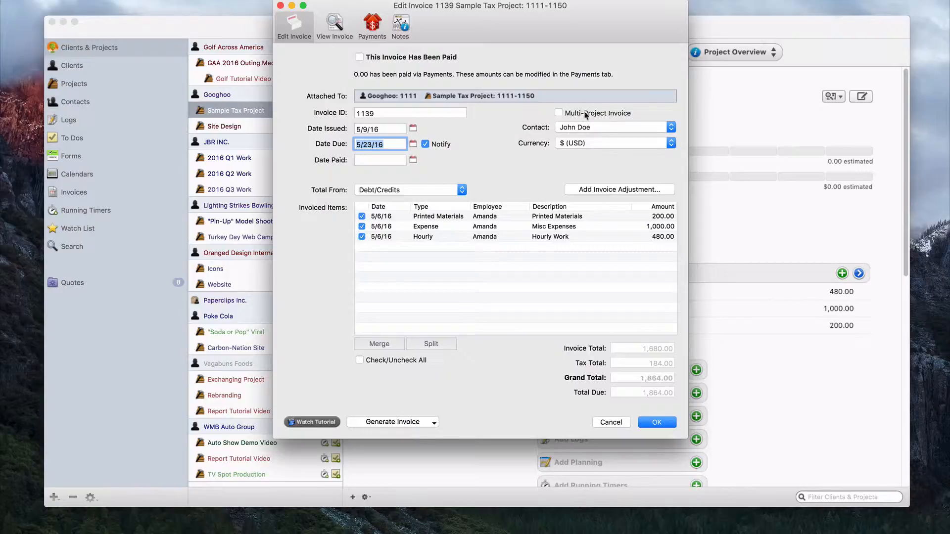
Examine the contact choices for the invoice and keep the client's existing contact selected.
left_click(615, 127)
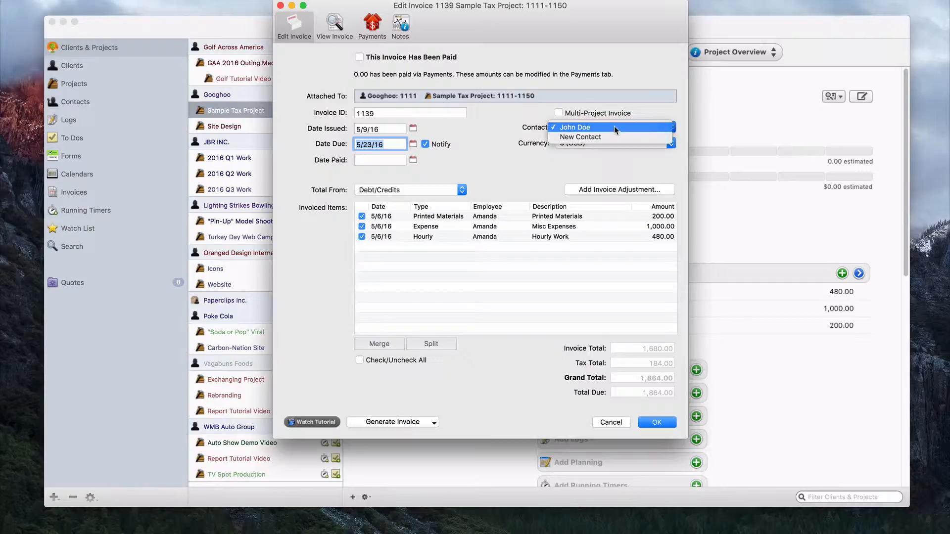
left_click(615, 129)
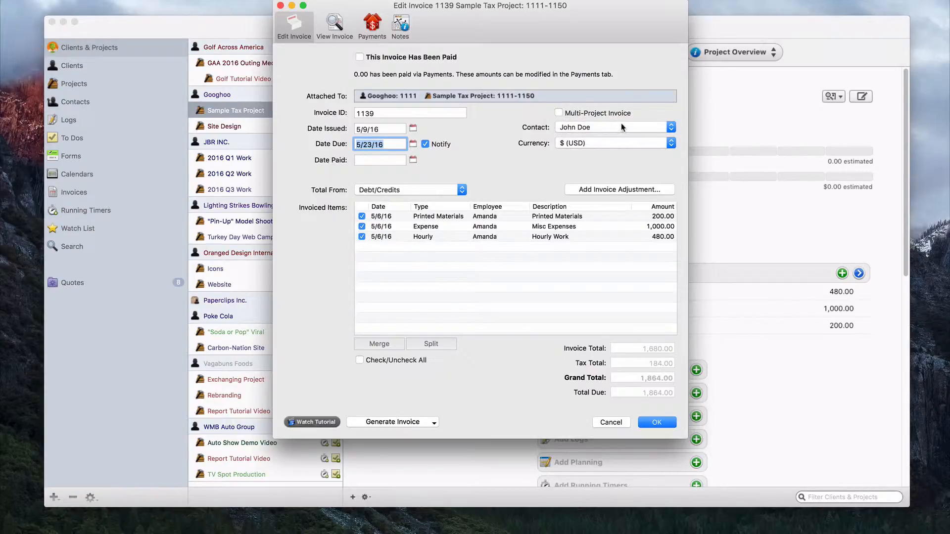
left_click(407, 94)
left_click(603, 129)
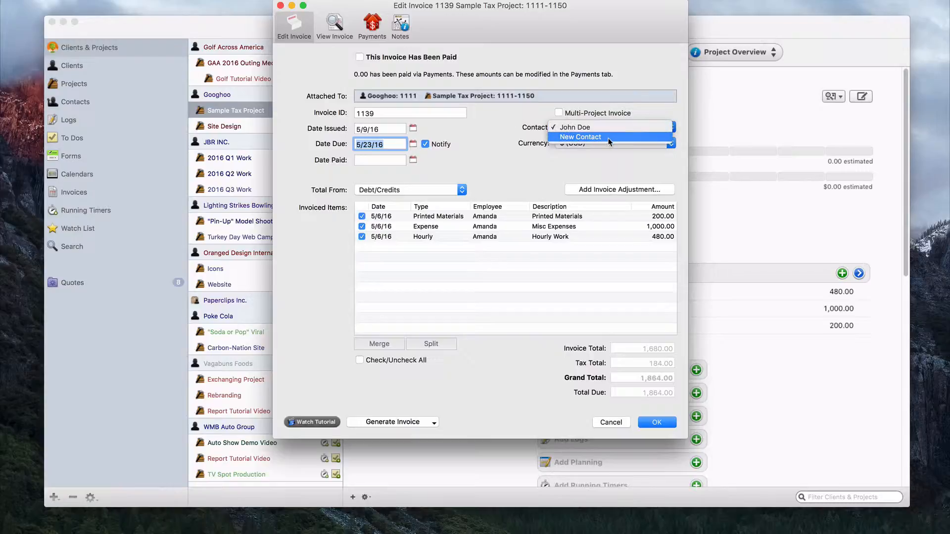
left_click(613, 128)
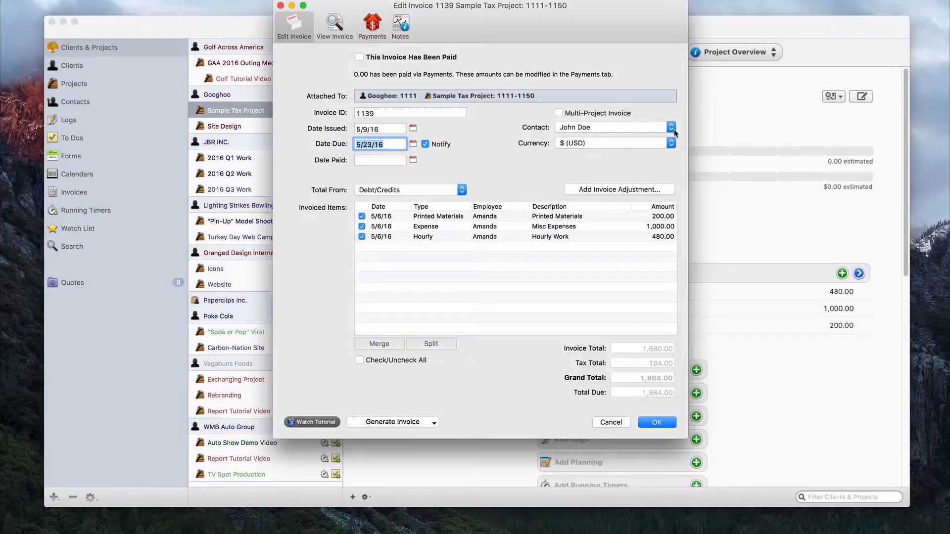
Try the invoice currency as $ (CAD) and set it back to $ (USD).
left_click(610, 143)
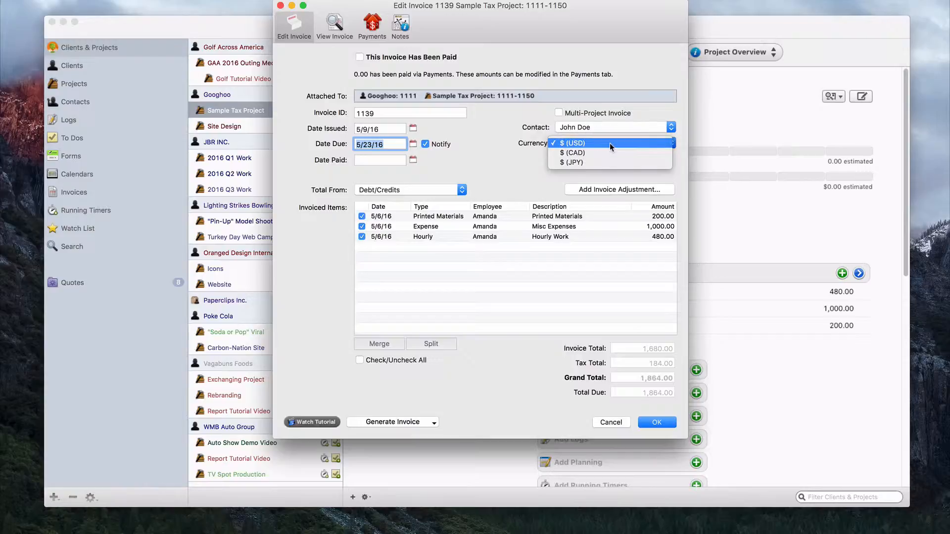
left_click(581, 143)
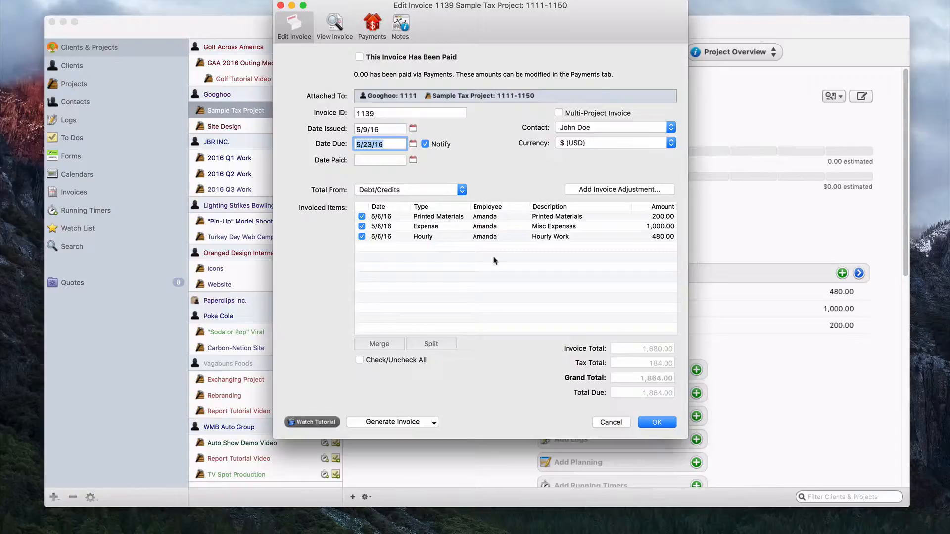
left_click(586, 141)
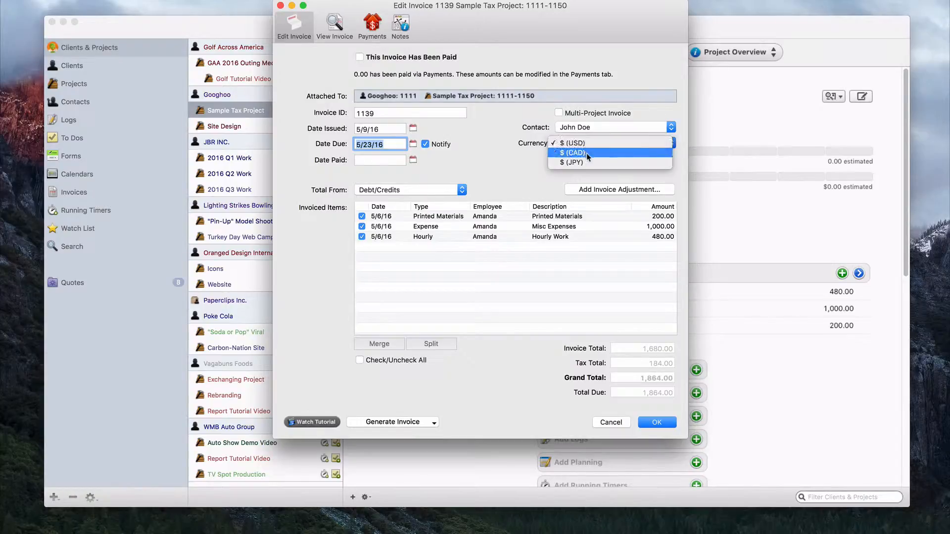
left_click(586, 152)
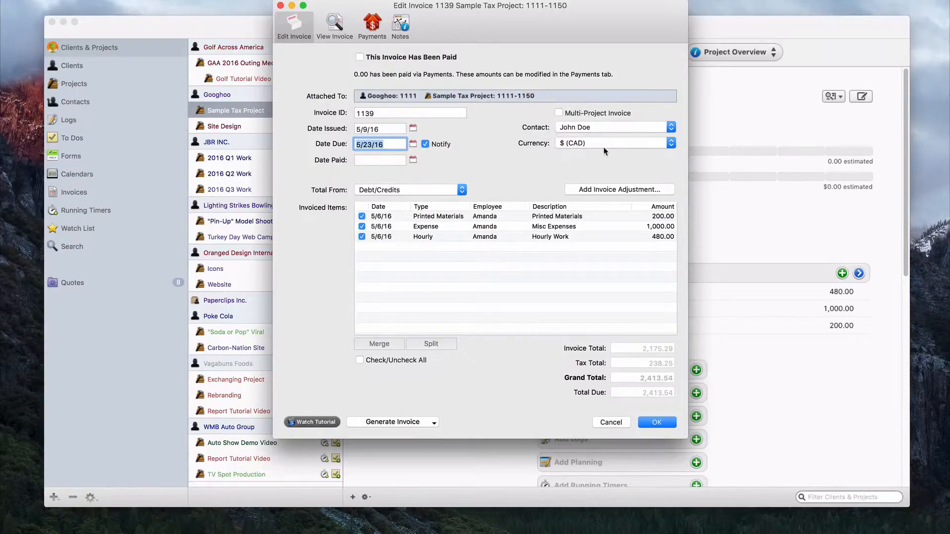
left_click(609, 145)
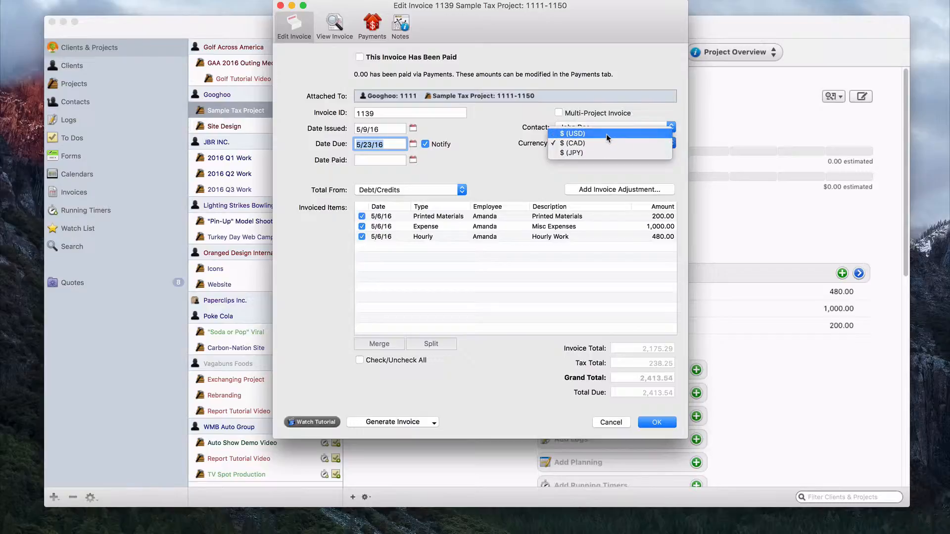
left_click(607, 133)
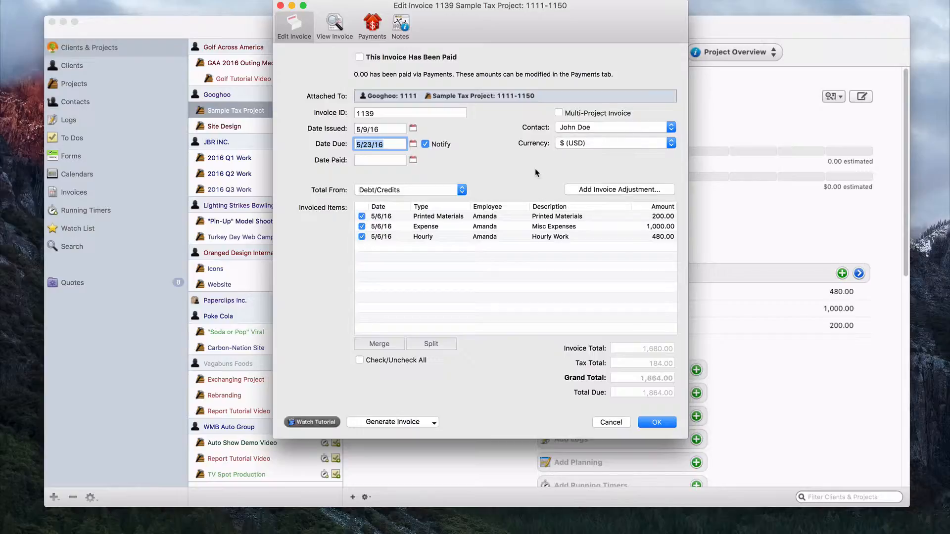
Review the choices for the source of the invoice total and keep Debt/Credits selected.
left_click(417, 192)
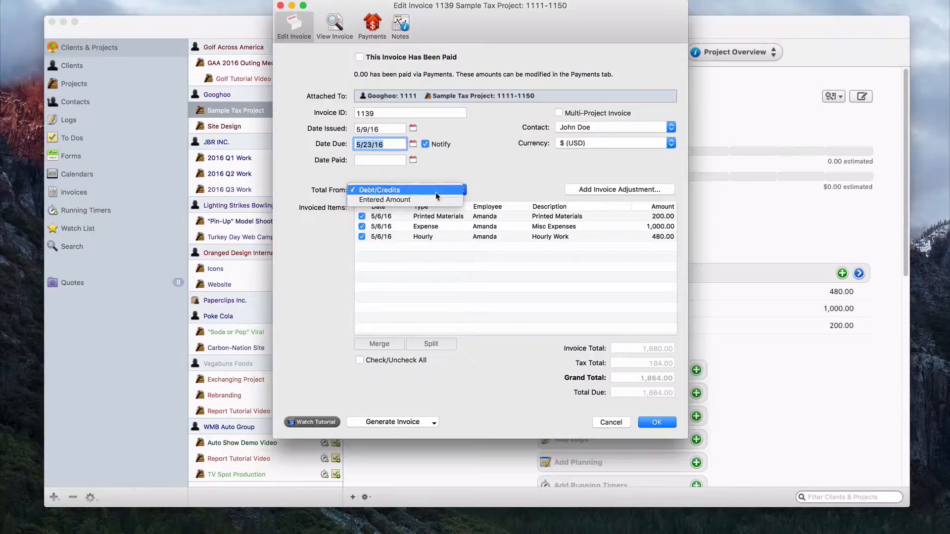
left_click(441, 191)
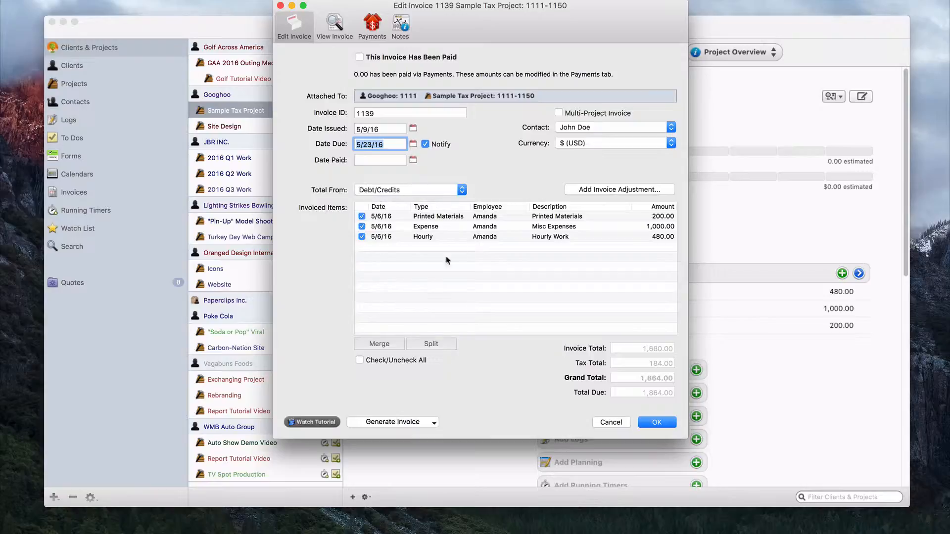
Review the Printed Materials, Expense and Hourly invoiced items, trying Printed Materials excluded from the invoice and including it again.
left_click(532, 221)
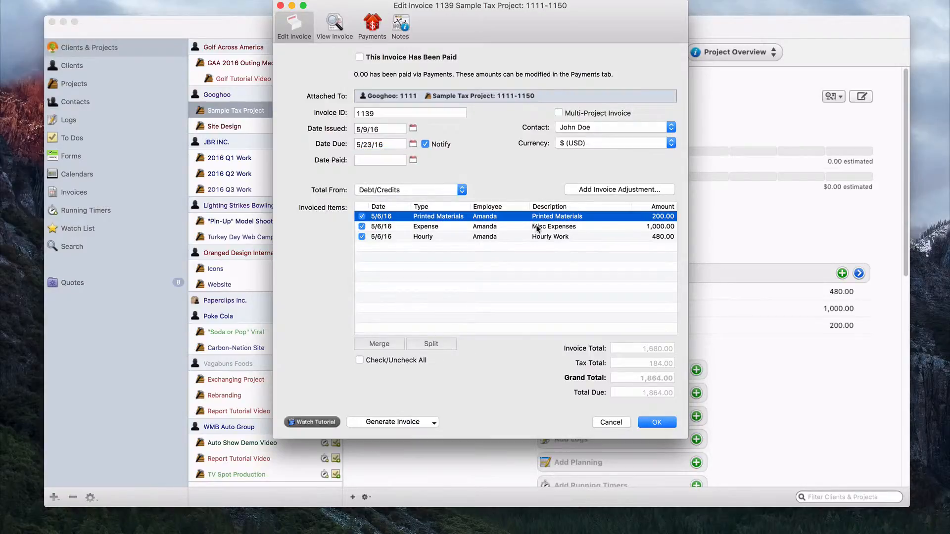
left_click(537, 227)
left_click(542, 236)
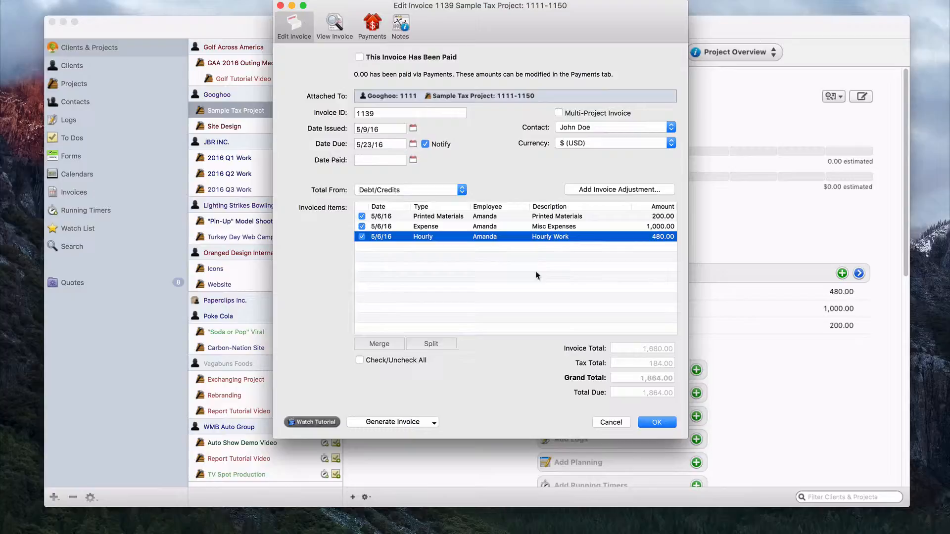
left_click(554, 216)
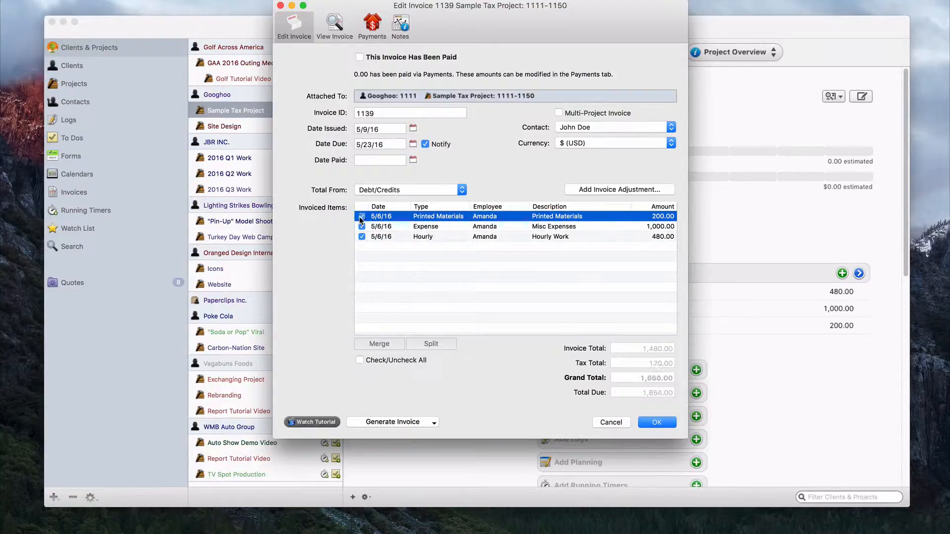
left_click(528, 245)
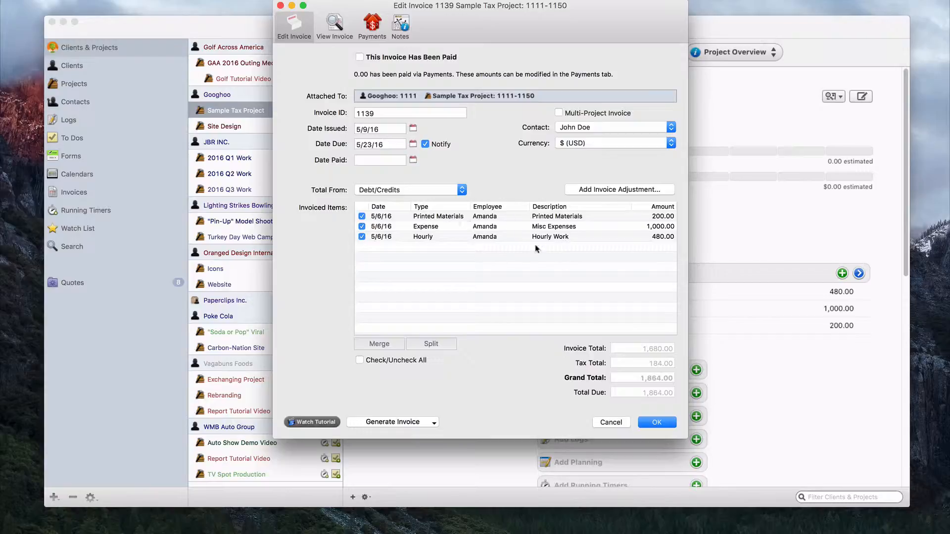
left_click(434, 220)
left_click(436, 226)
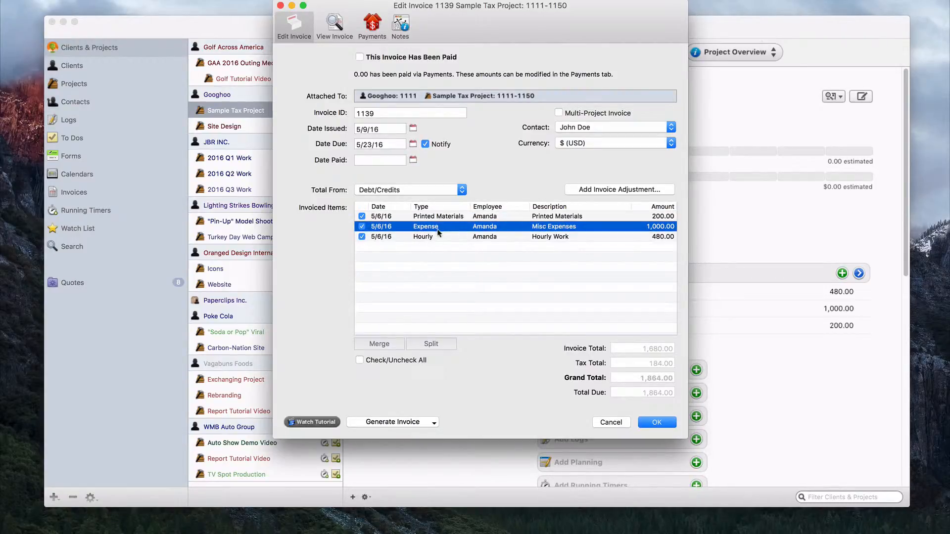
left_click(436, 239)
left_click(444, 257)
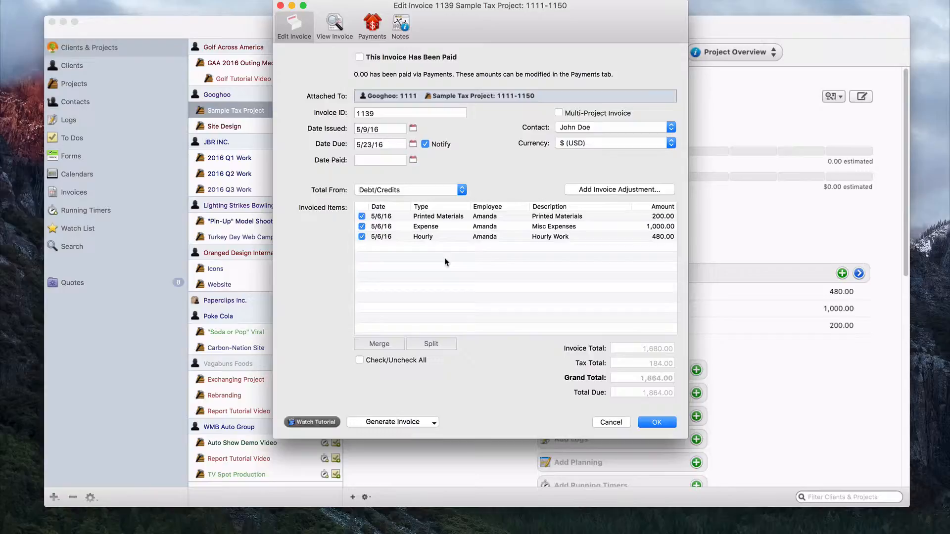
Try basing the invoice total on Entered Amount and make the Invoice Total and Tax Total values available for editing, leaving both as they are.
left_click(439, 193)
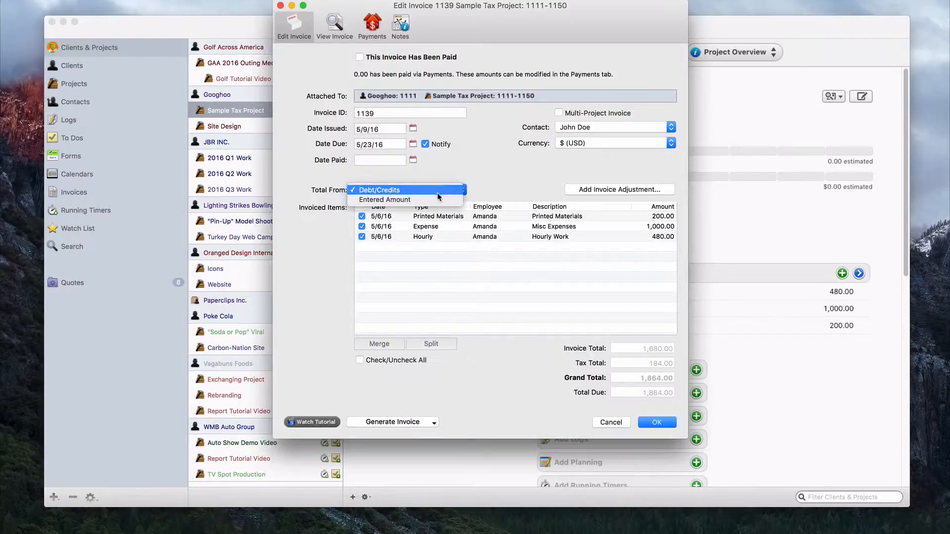
left_click(438, 200)
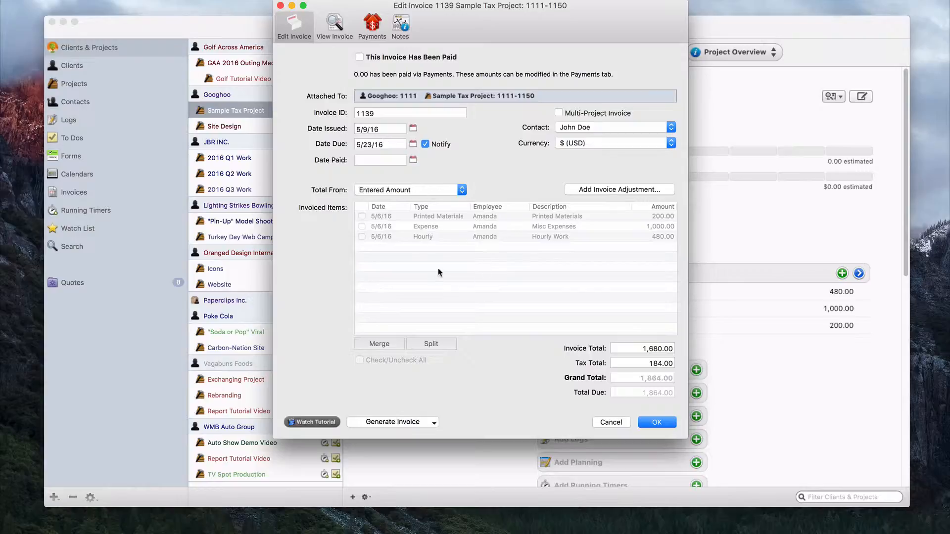
left_click(625, 348)
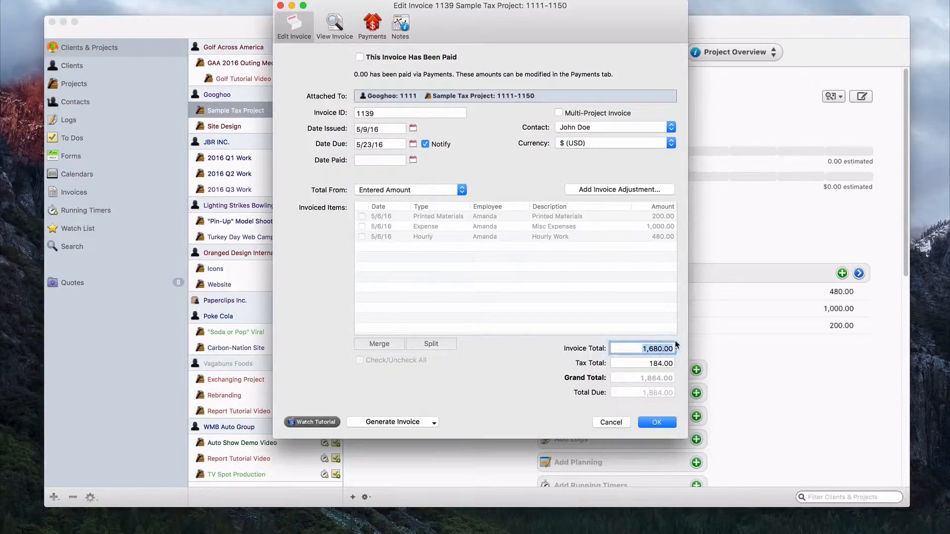
key("Tab")
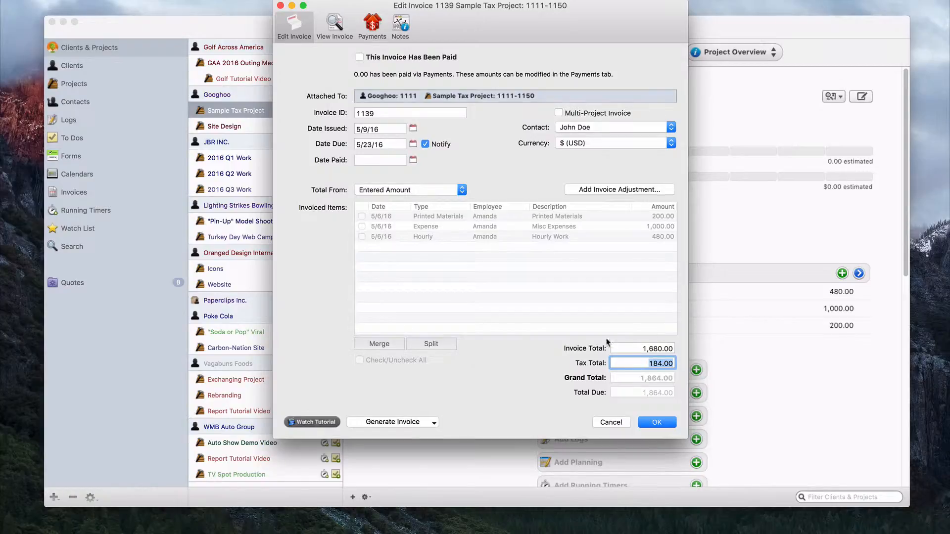
key("shift+Tab")
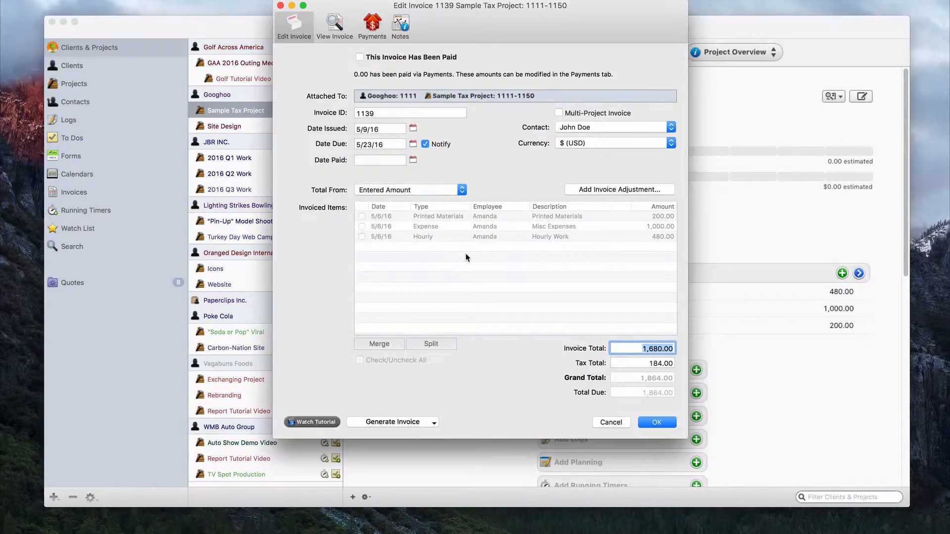
Set the invoice total's source back to Debt/Credits and include the Printed Materials, Expense and Hourly items again.
left_click(436, 189)
left_click(434, 179)
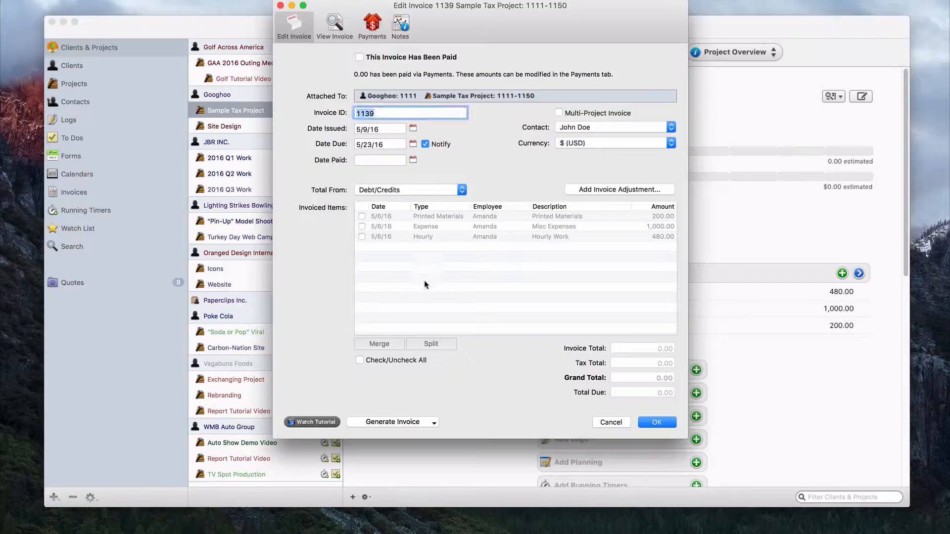
left_click(362, 216)
left_click(361, 227)
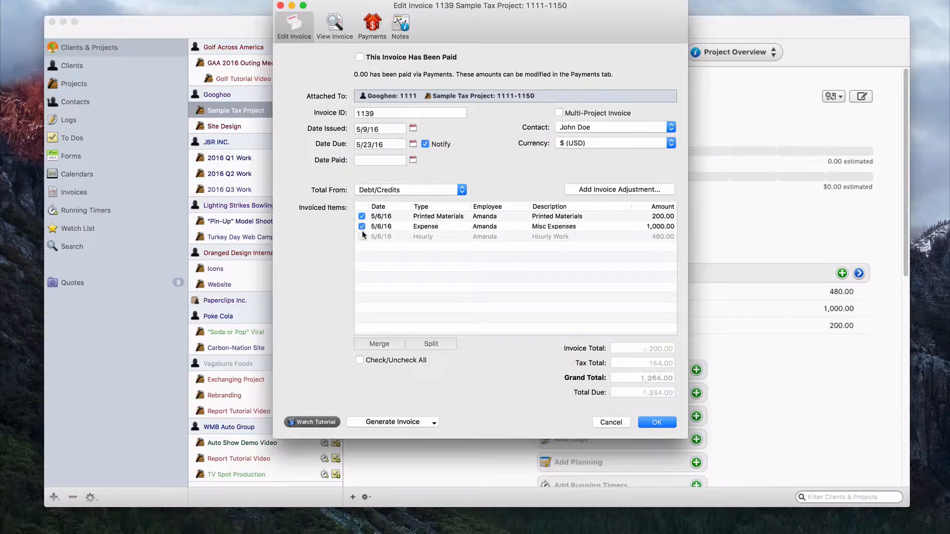
left_click(362, 236)
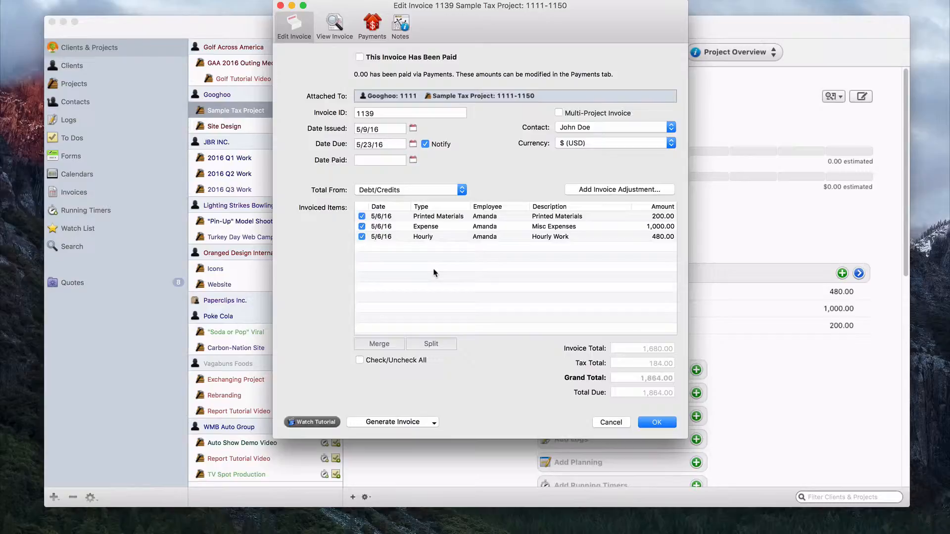
Turn the invoice into a multi-project invoice and widen the Project column of the invoiced items.
left_click(554, 236)
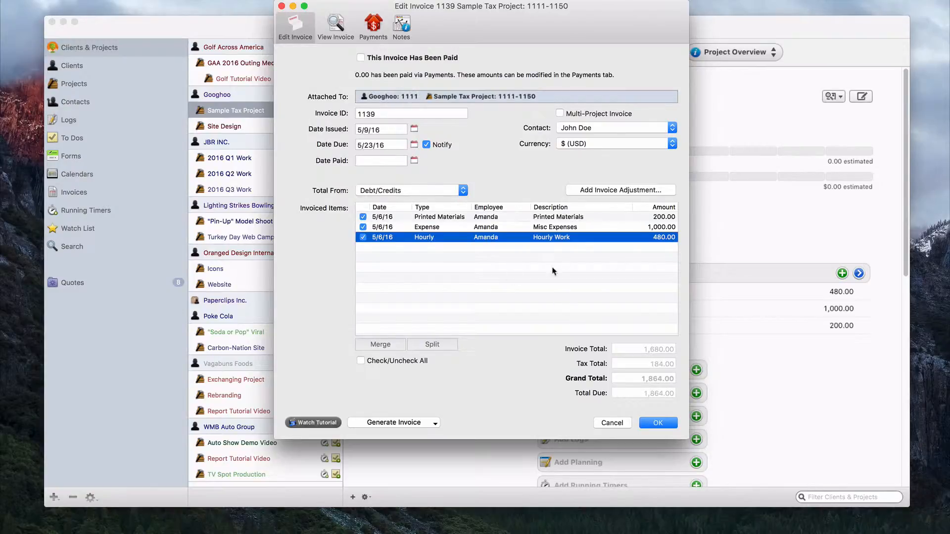
left_click(560, 113)
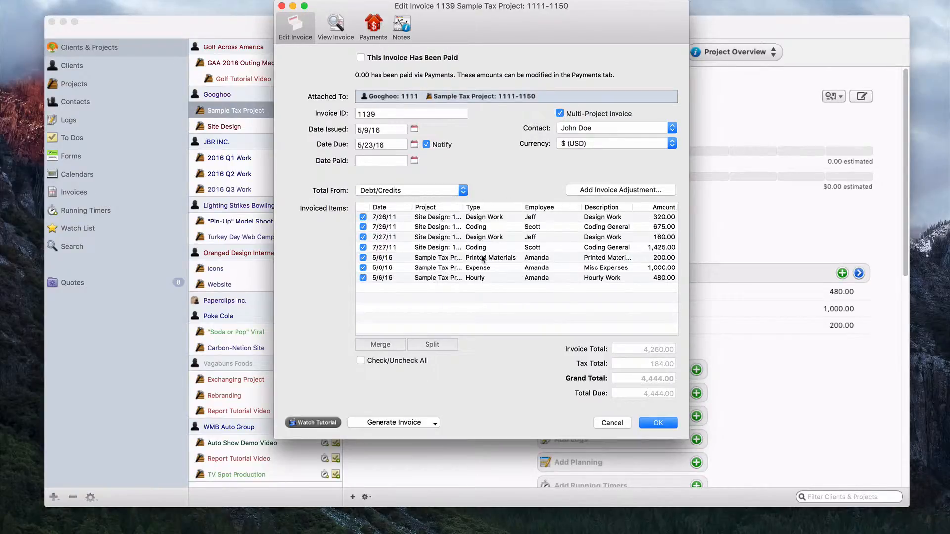
left_click(394, 98)
left_click(459, 269)
key("Down")
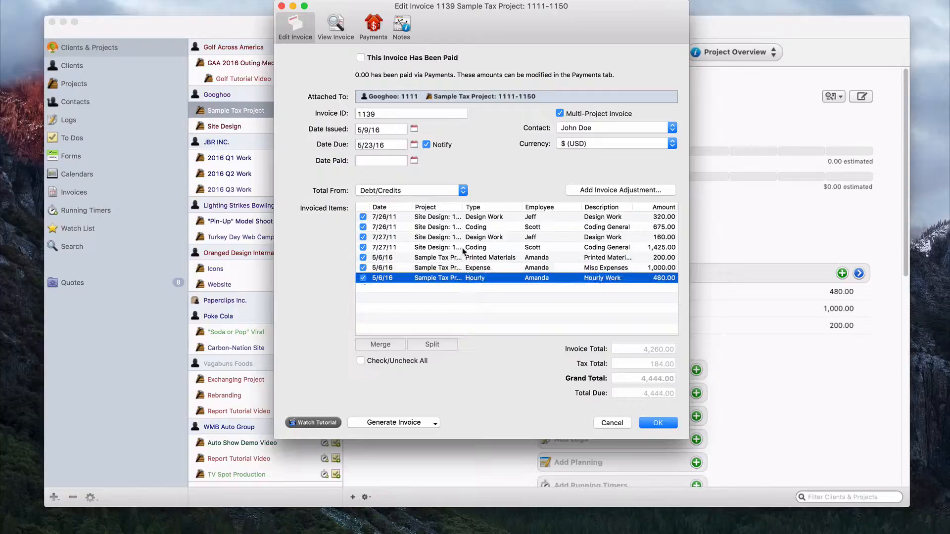
left_click_drag(464, 208, 493, 207)
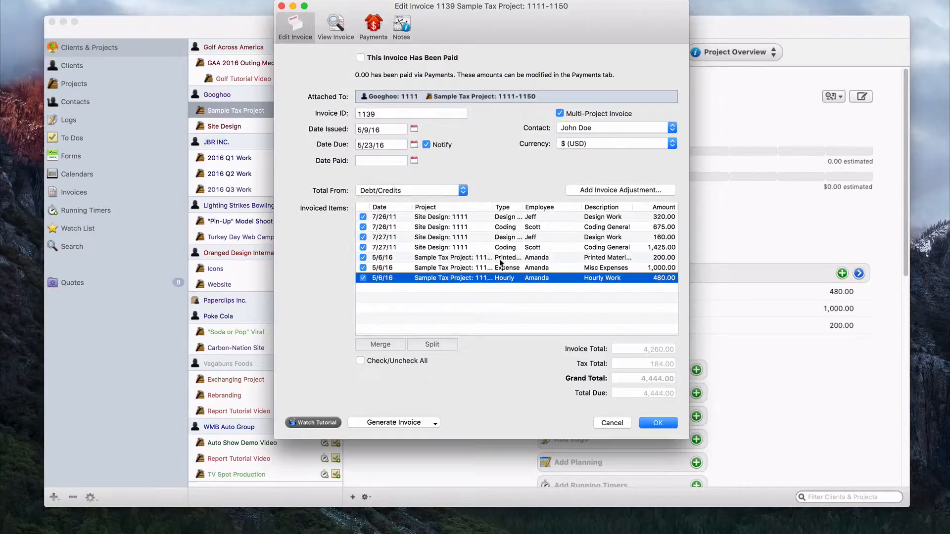
Merge the 7/26/11 and 7/27/11 Design Work items of the Site Design project into one invoiced item.
left_click(507, 218)
left_click(513, 237)
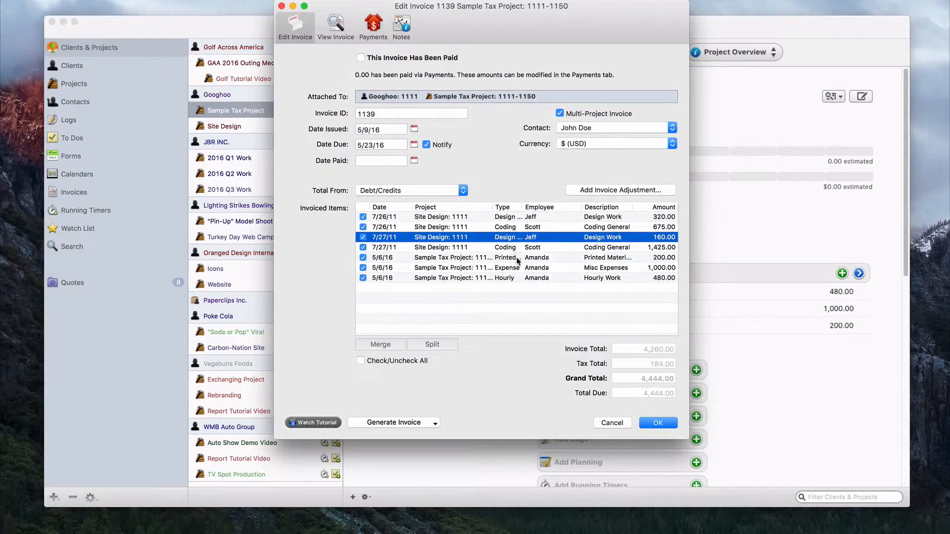
left_click(513, 219, "super")
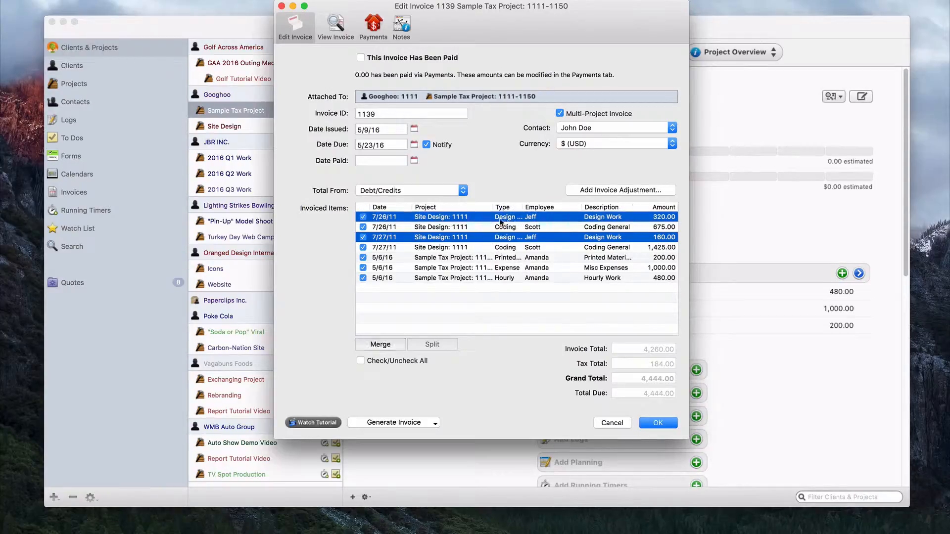
left_click(382, 346)
left_click(467, 303)
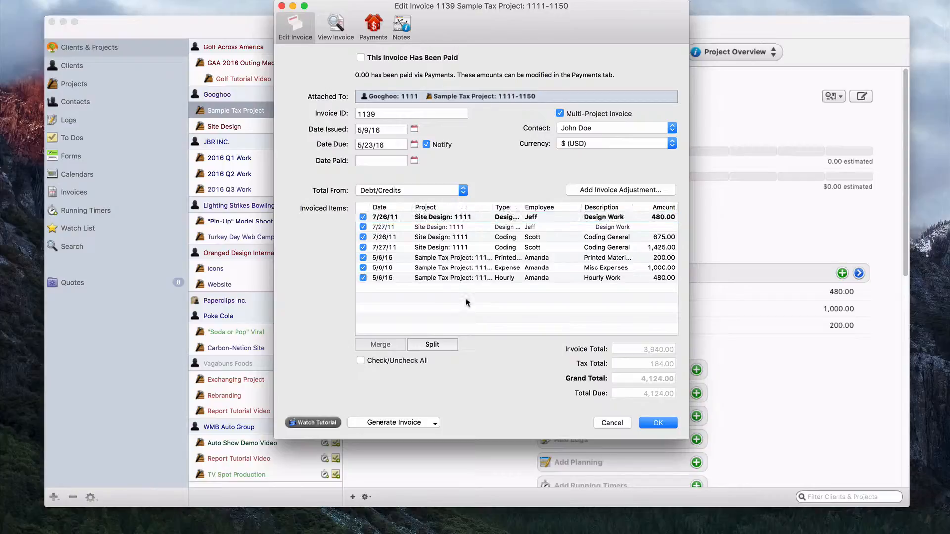
Examine the merged Design Work entry and its indented sub-item alongside the other invoiced items.
left_click(438, 218)
left_click(515, 228)
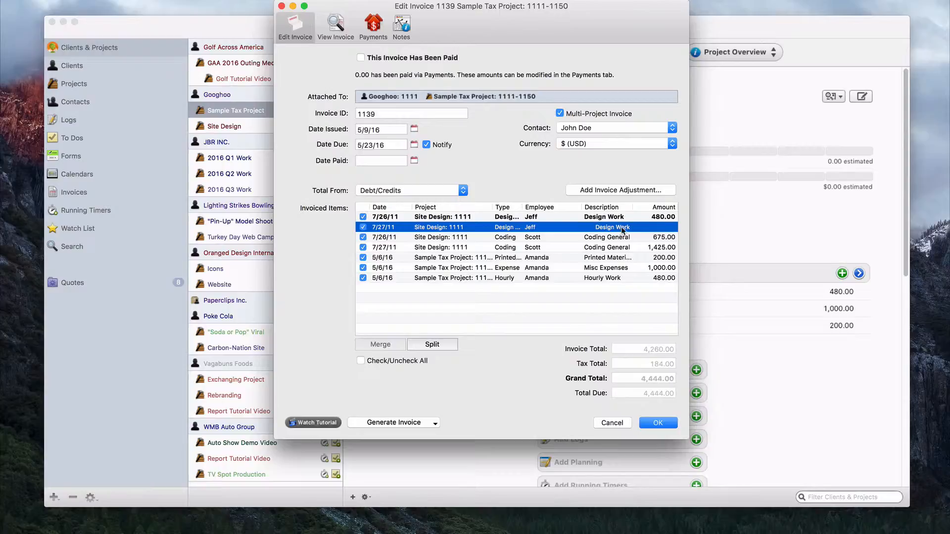
left_click(588, 290)
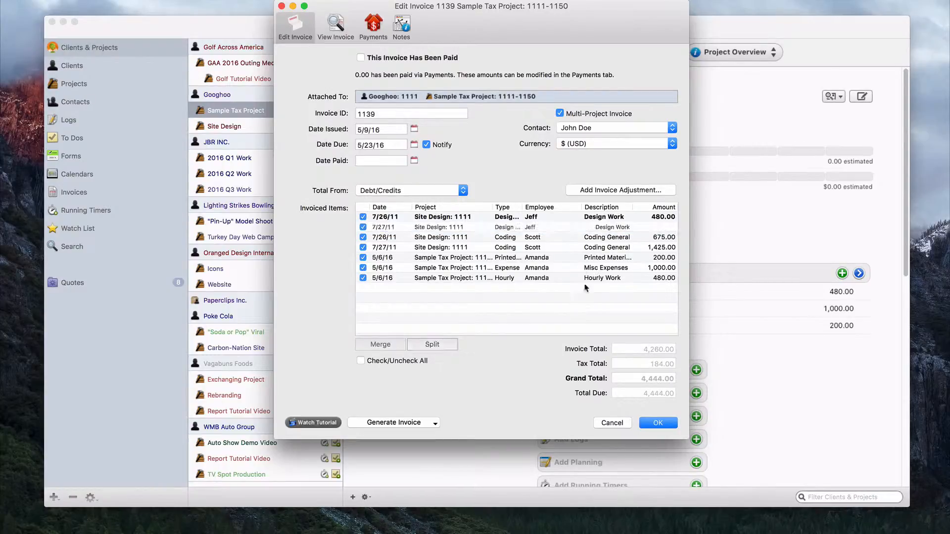
left_click(640, 216)
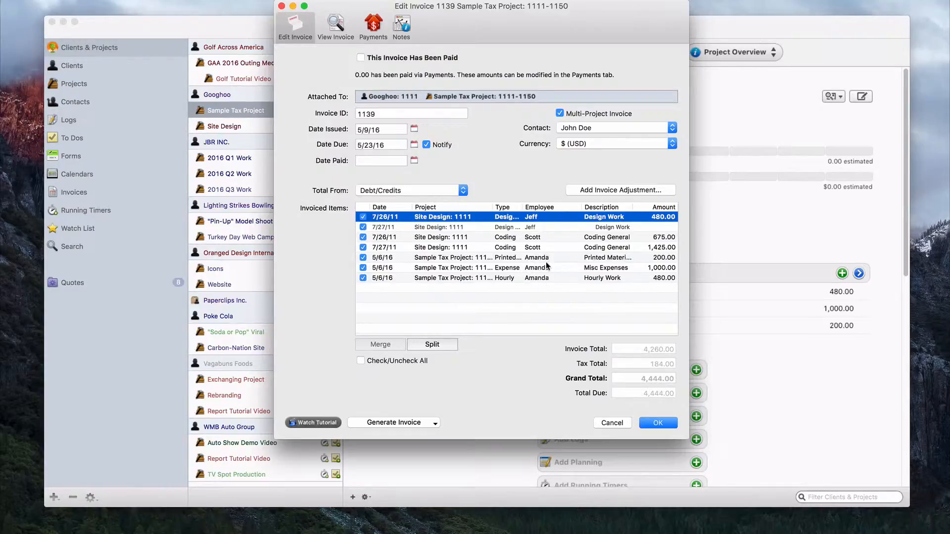
left_click(528, 268)
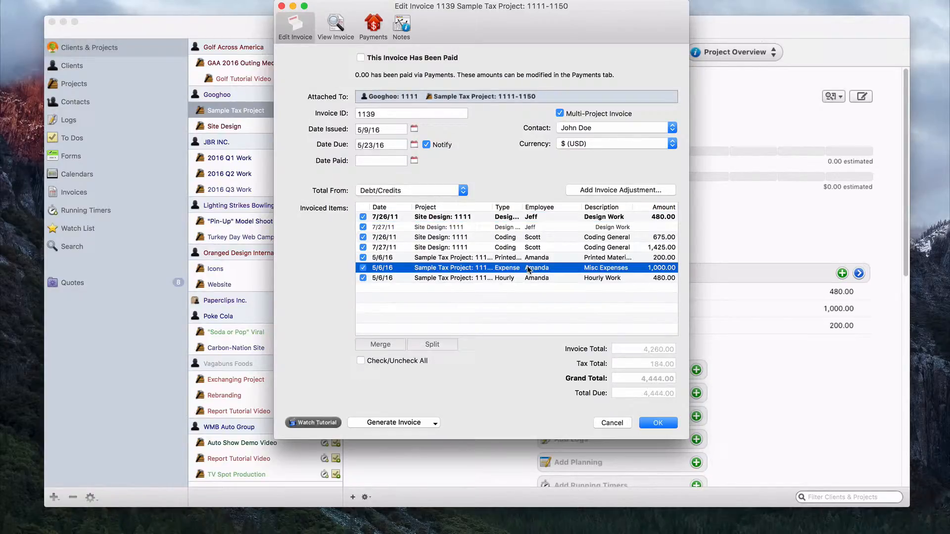
left_click(502, 229)
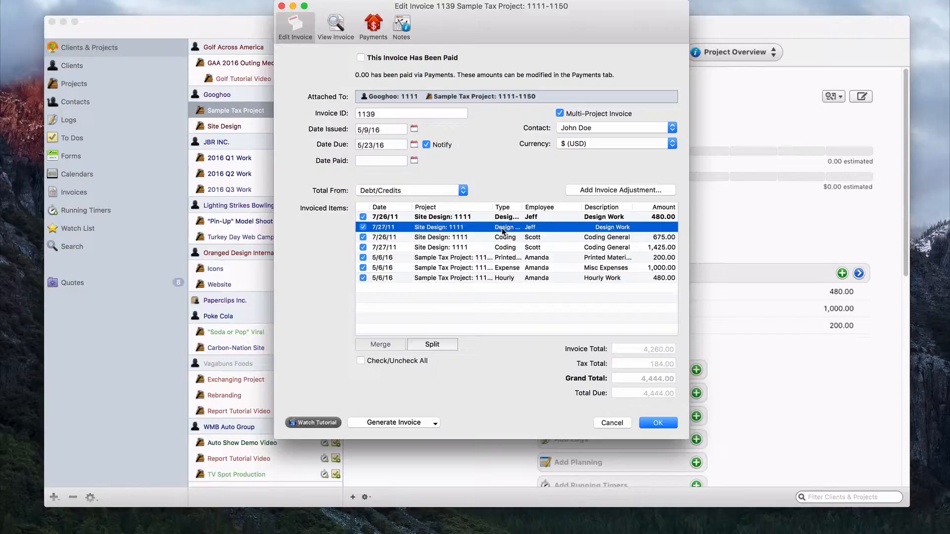
left_click(518, 311)
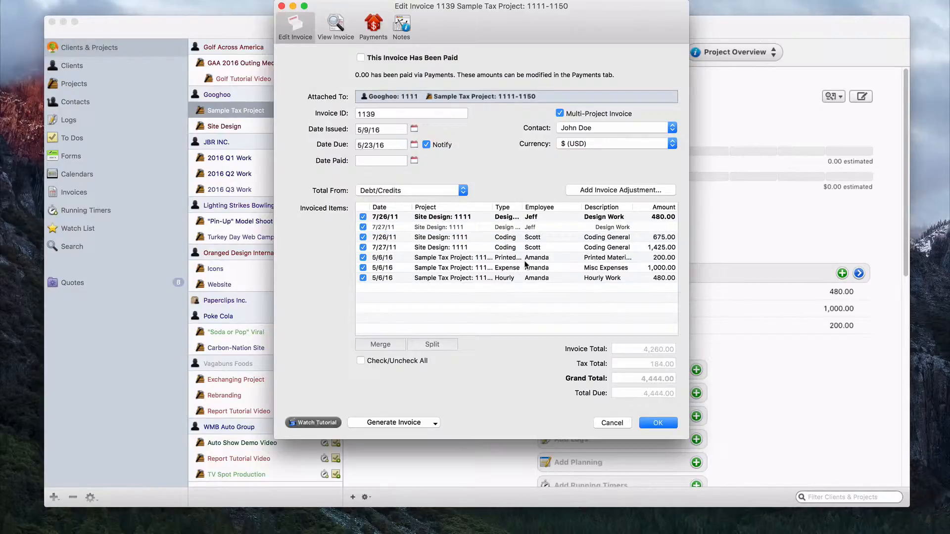
Split the merged Design Work items apart and turn off the multi-project option for the invoice.
left_click(514, 227)
left_click(513, 219)
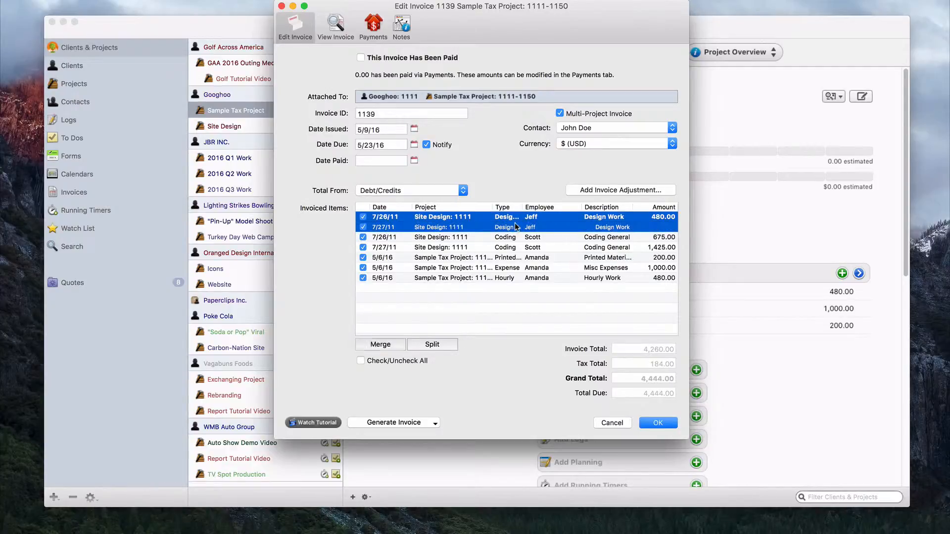
left_click(476, 309)
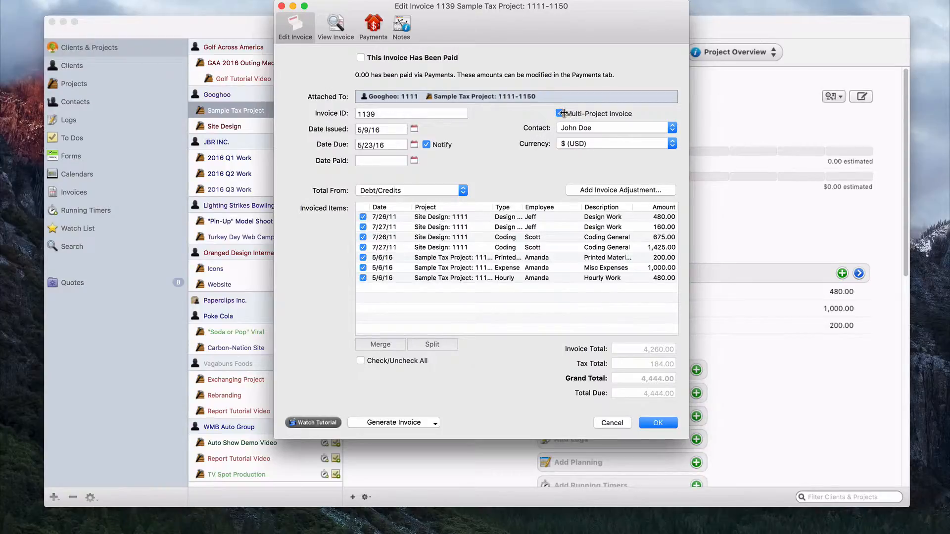
left_click(560, 113)
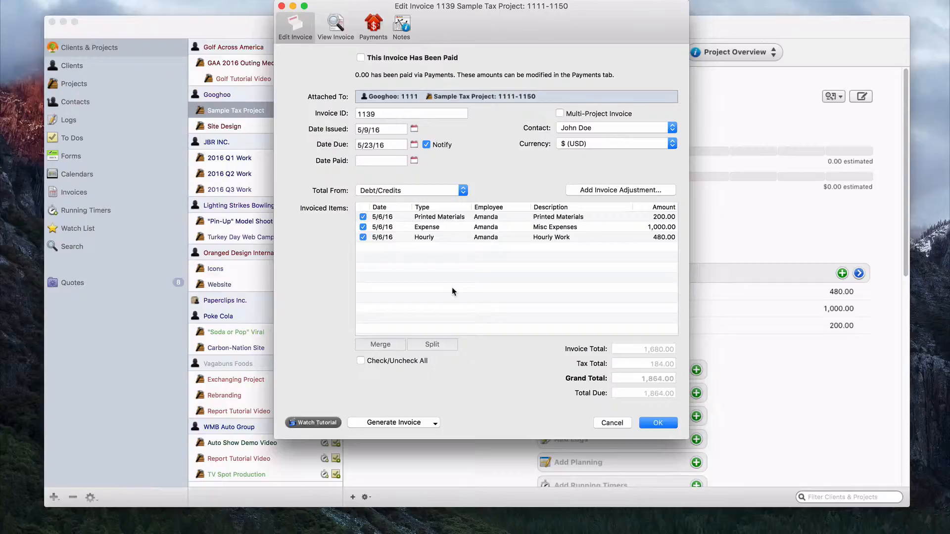
Preview the invoice in the Simple Blue and Oranged templates, ending with Oranged selected.
left_click(335, 32)
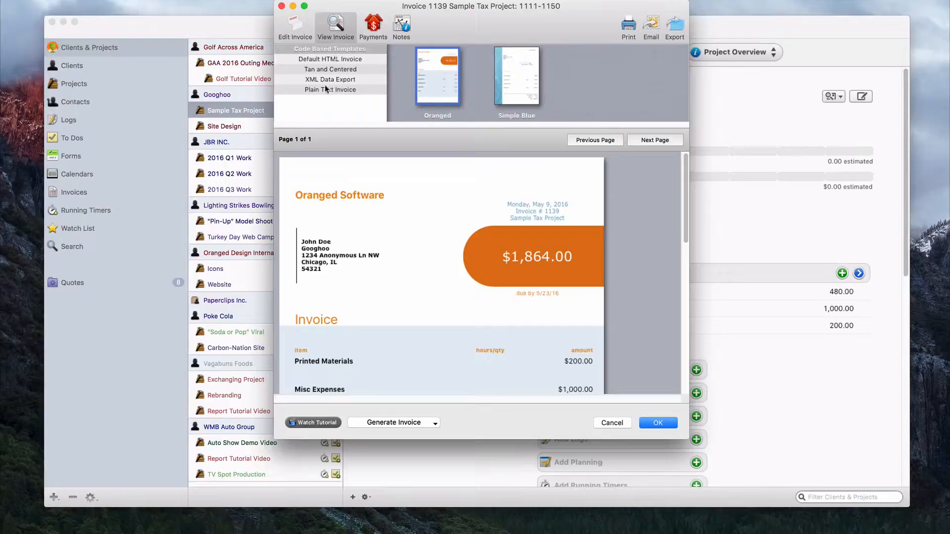
left_click(515, 72)
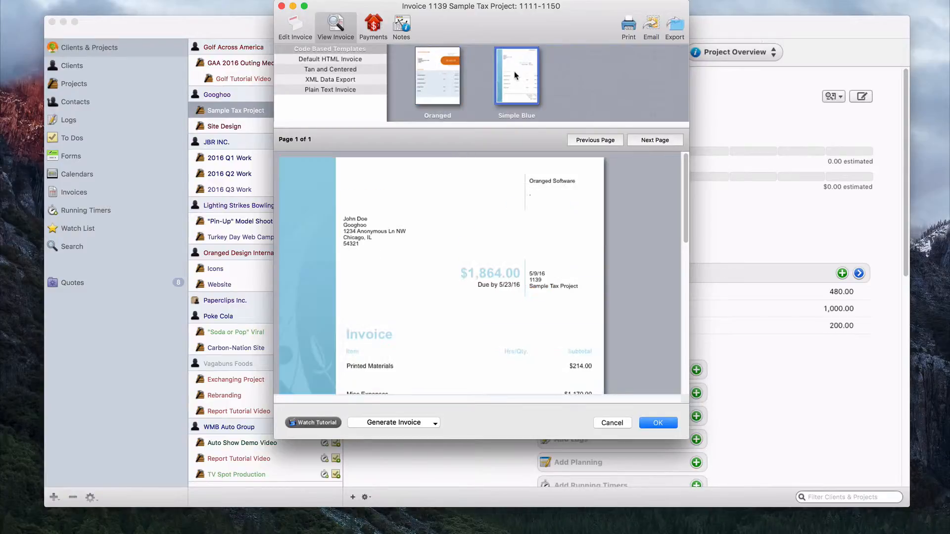
left_click(429, 79)
left_click(509, 82)
scroll(515, 292, "down", 5)
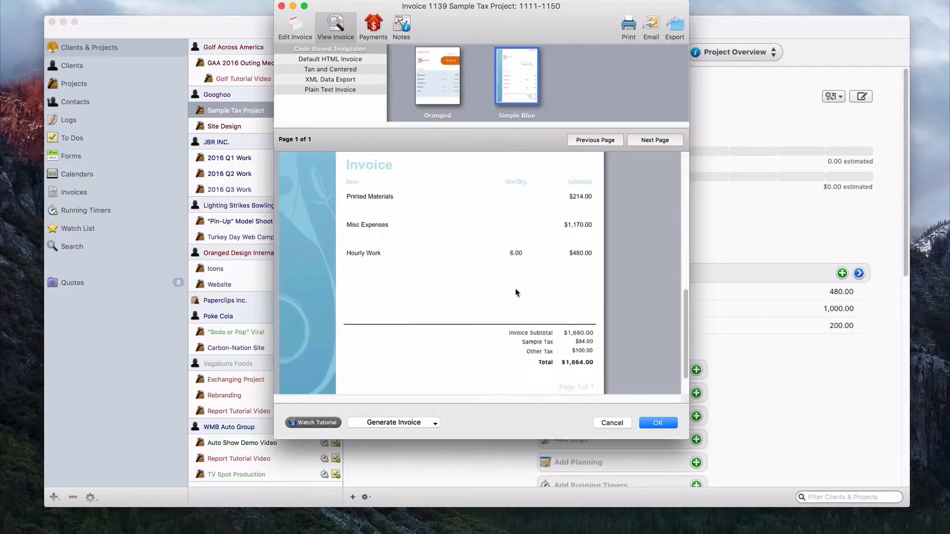
scroll(514, 288, "up", 5)
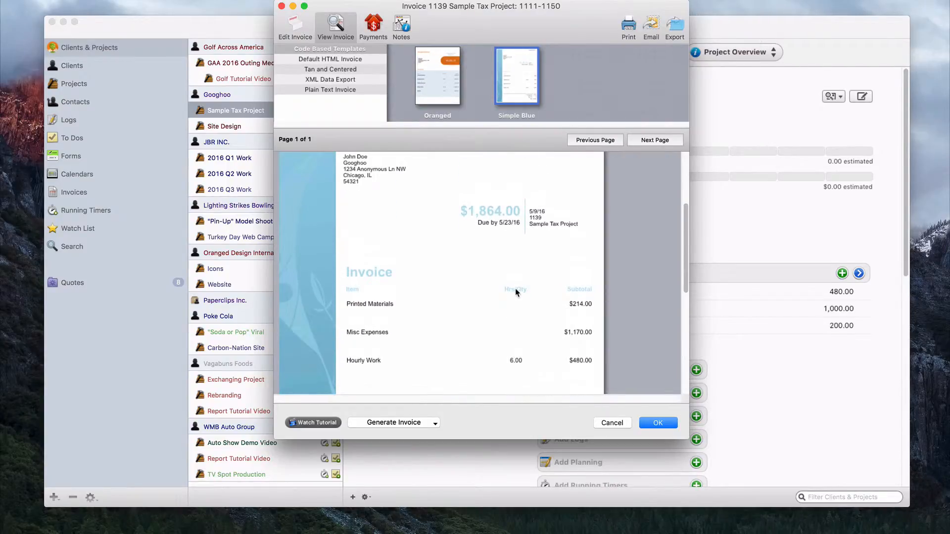
left_click(440, 96)
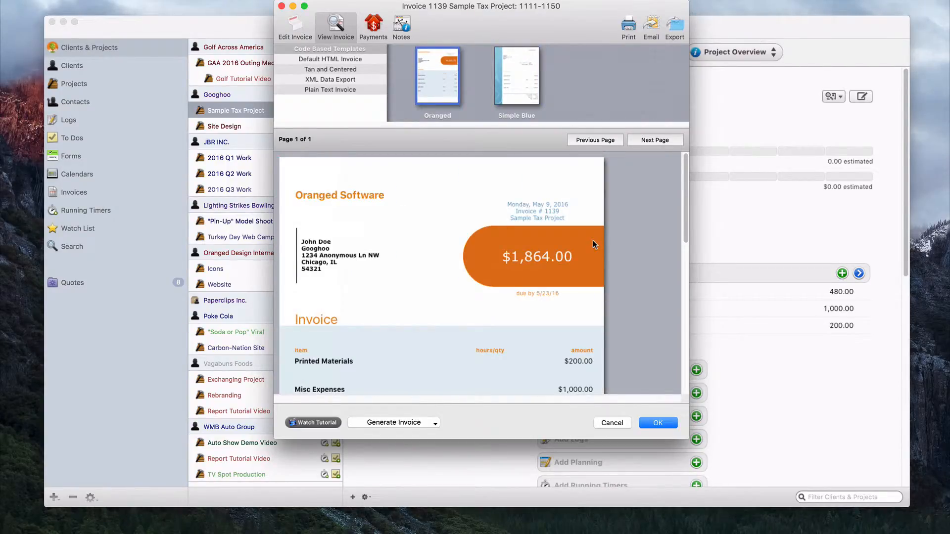
Examine the Oranged preview of the invoice, from the header and amount due down to the itemized list.
scroll(594, 244, "down", 5)
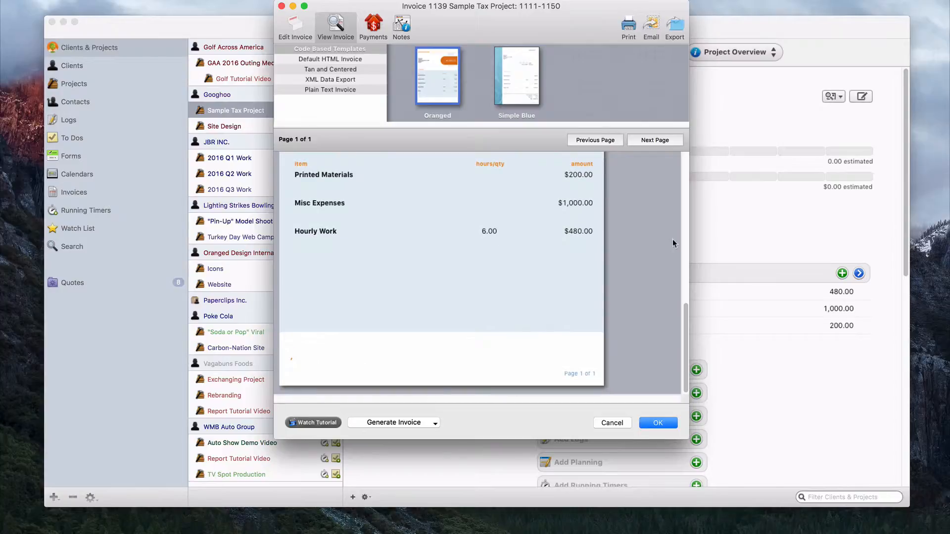
scroll(672, 239, "up", 5)
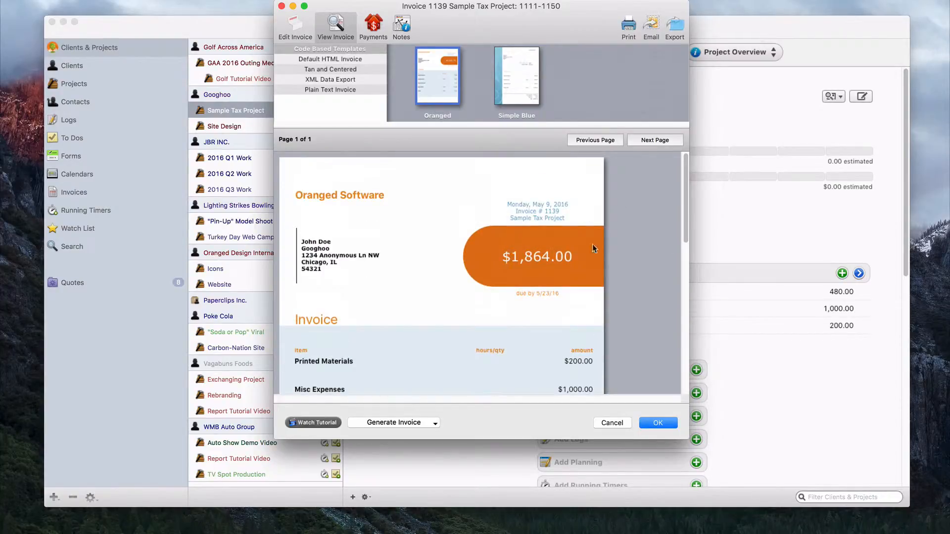
scroll(542, 293, "down", 2)
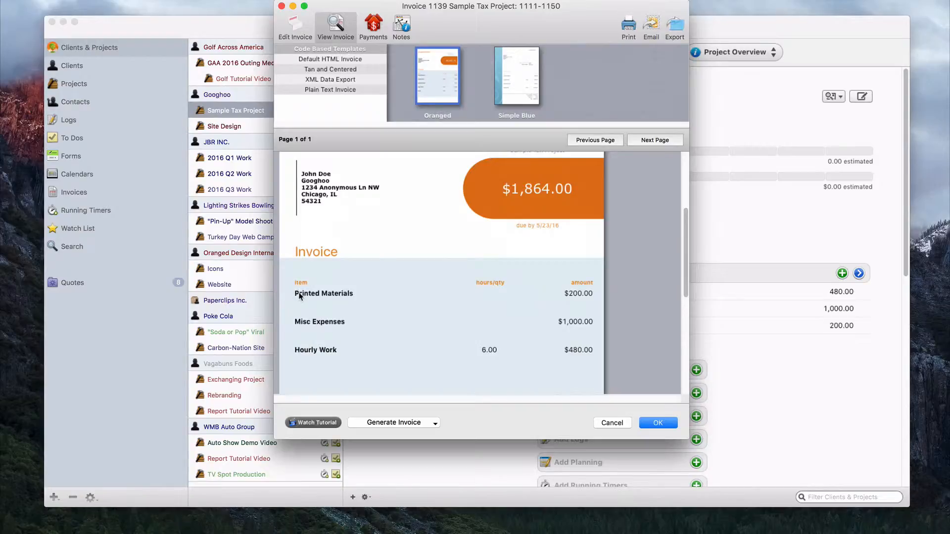
scroll(667, 290, "up", 3)
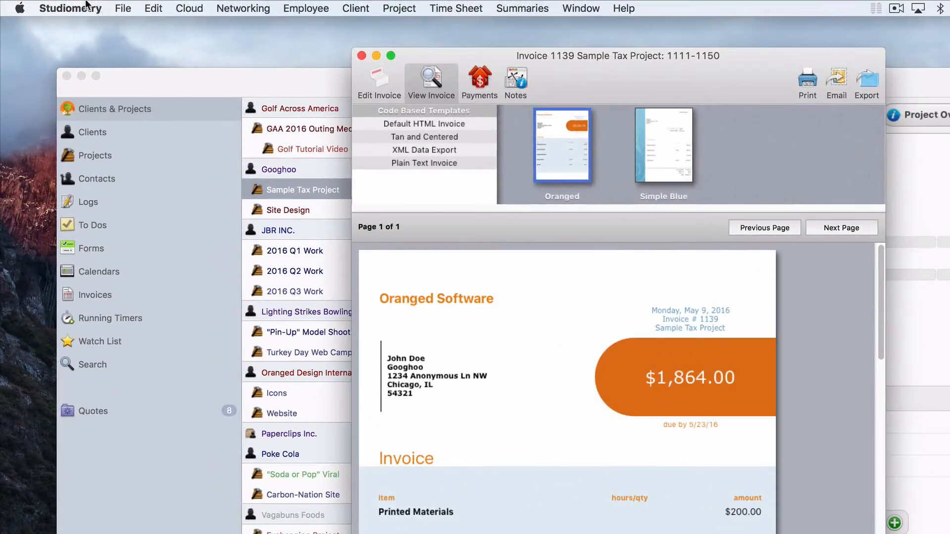
Review the visual and code-based invoice and report templates in the Templates preferences, and close the preferences.
left_click(71, 8)
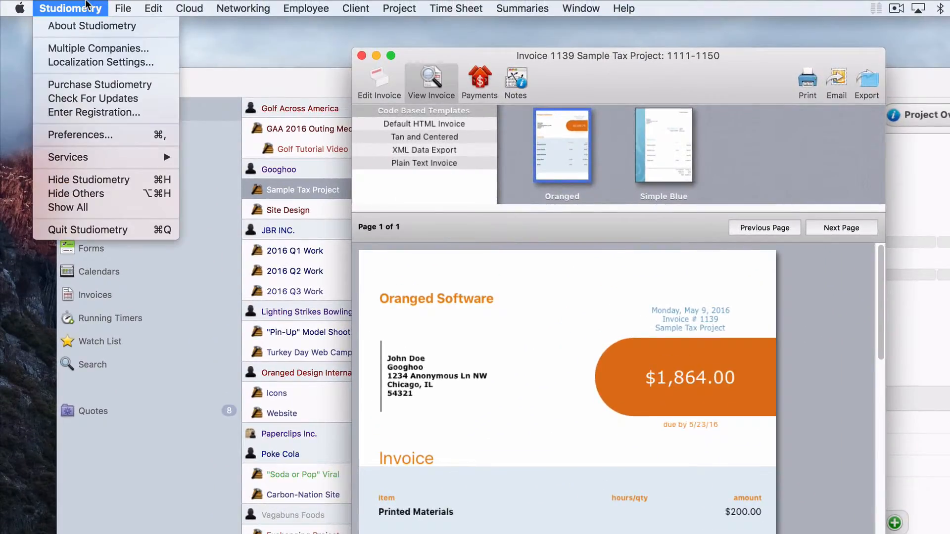
left_click(102, 135)
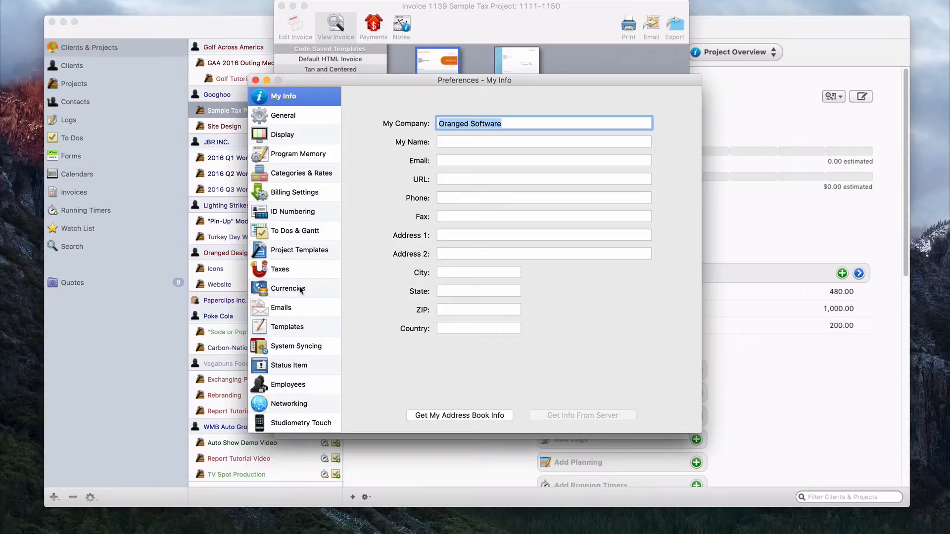
left_click(305, 326)
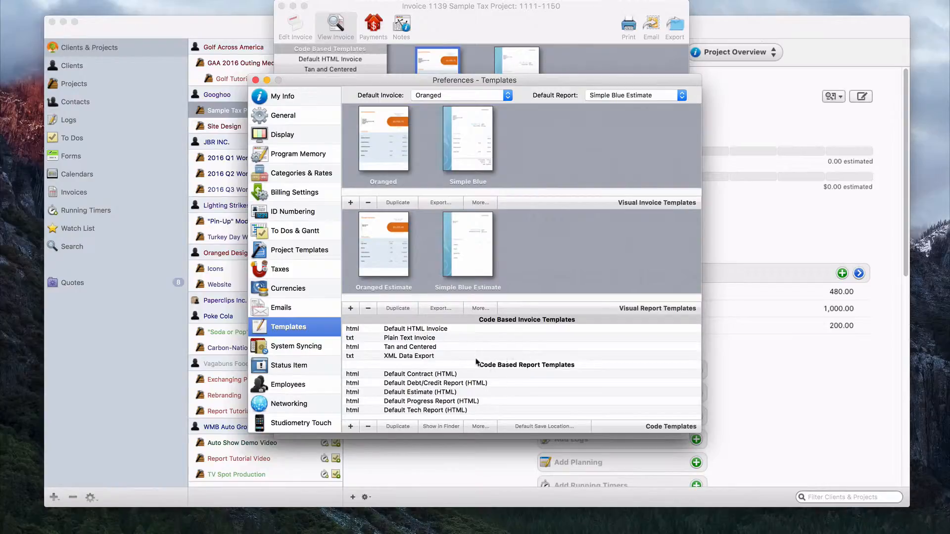
left_click(255, 80)
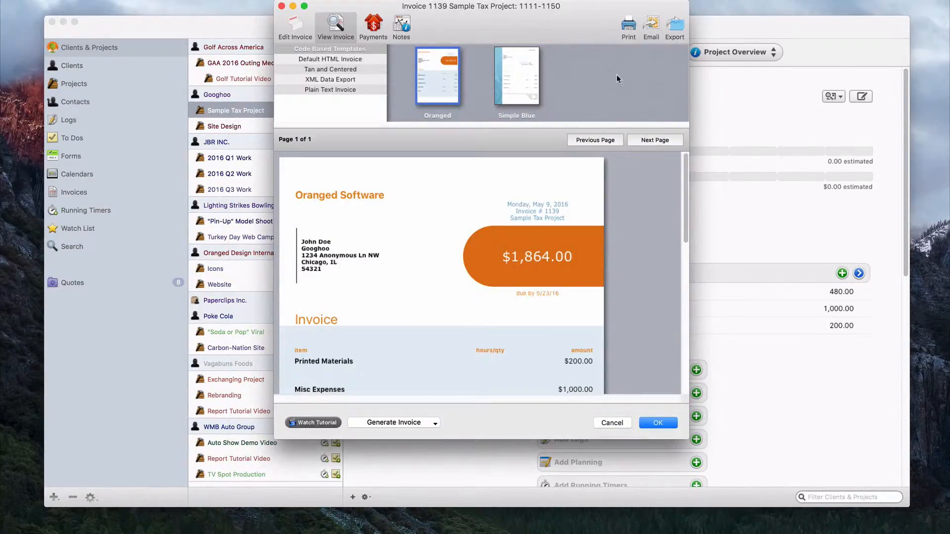
Check the invoice's notes field and compare the invoice preview in the Oranged and Simple Blue templates.
scroll(562, 295, "down", 5)
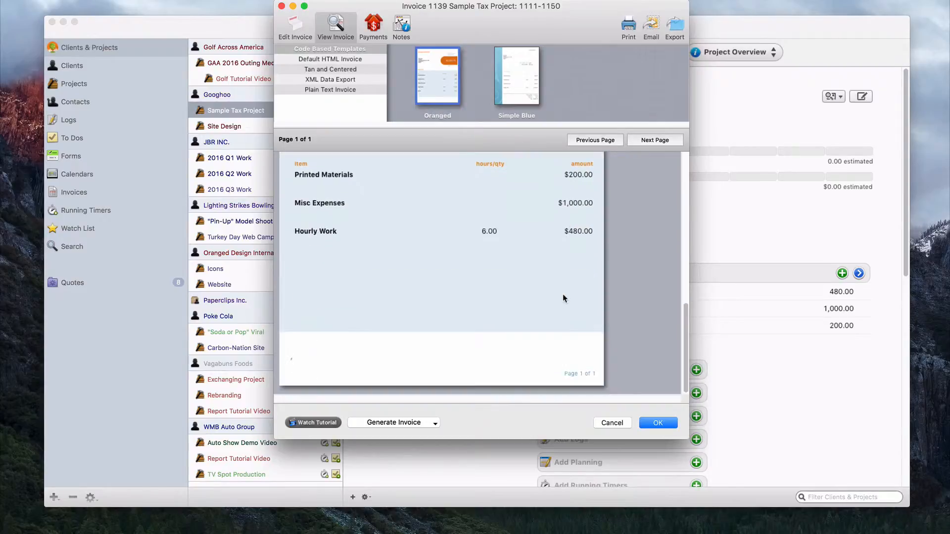
scroll(562, 294, "up", 5)
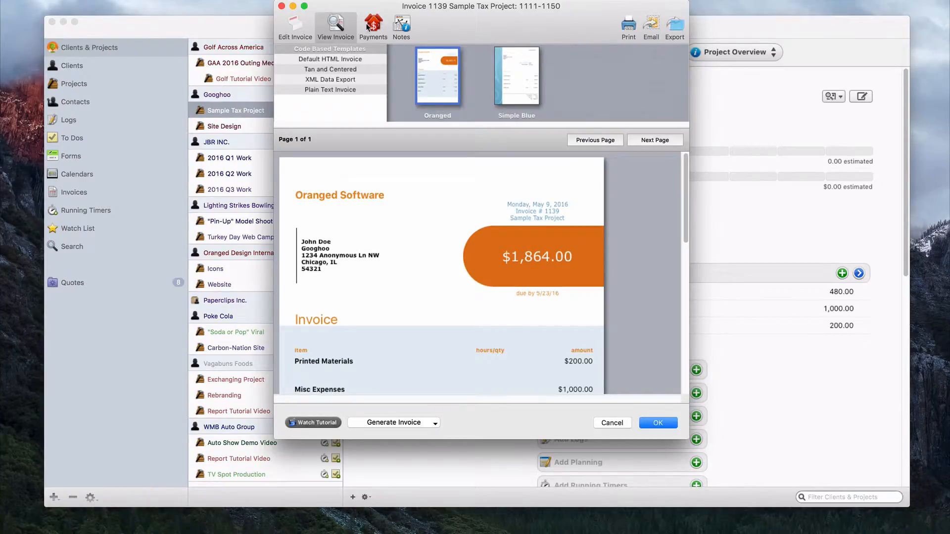
left_click(405, 34)
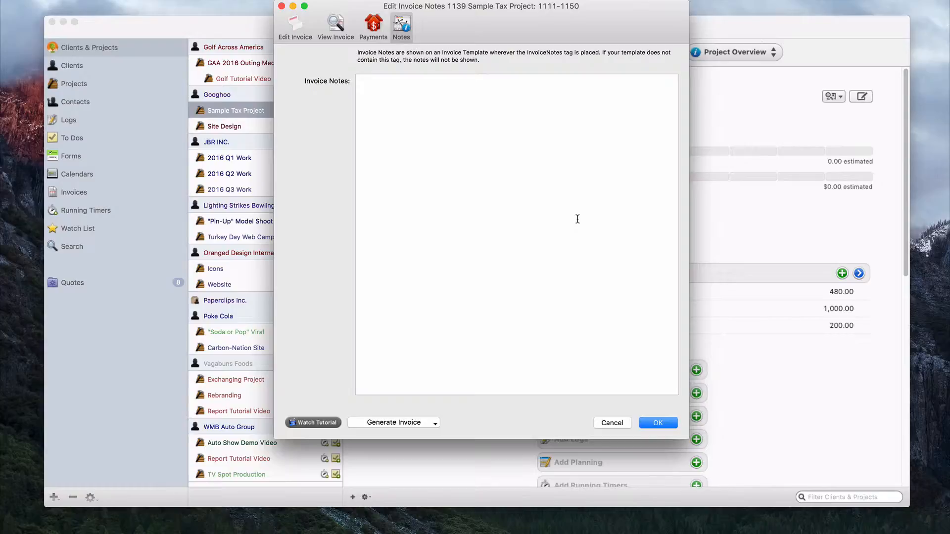
left_click(336, 30)
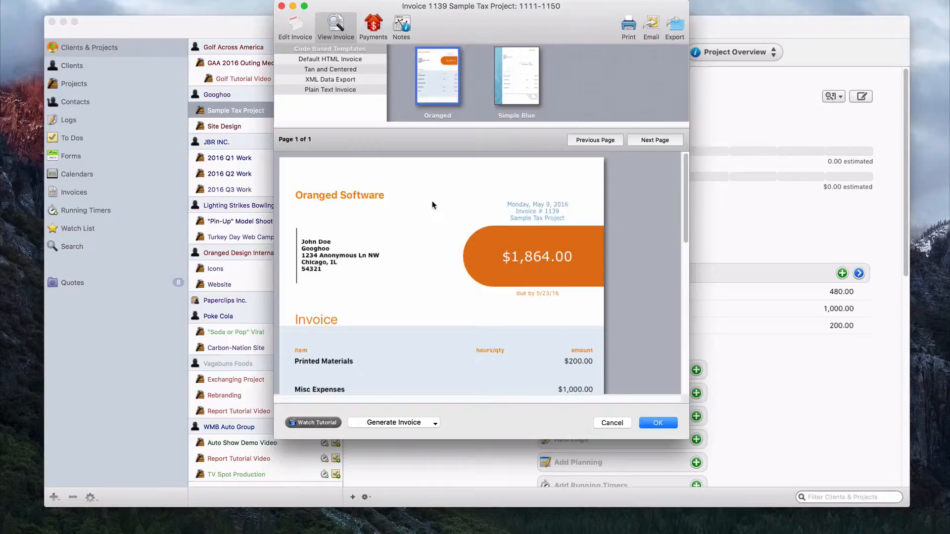
scroll(415, 282, "down", 3)
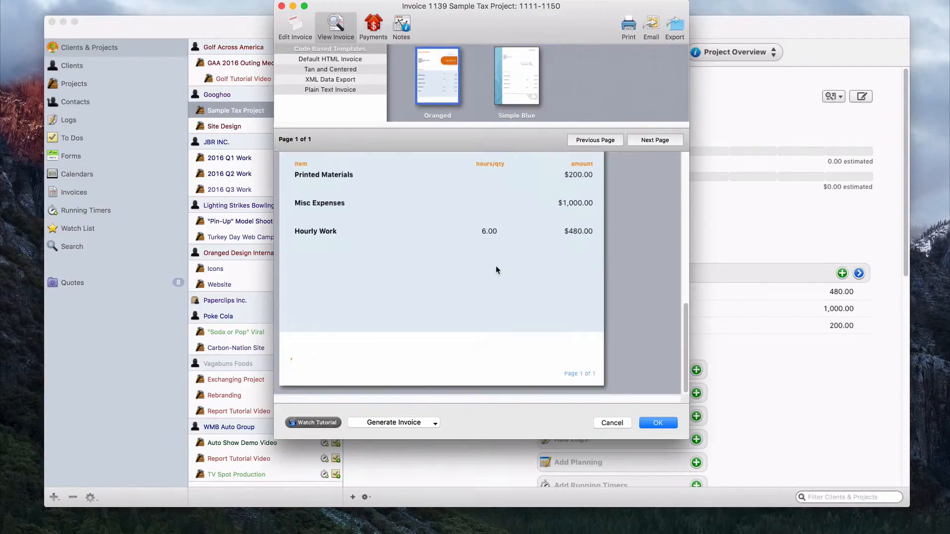
scroll(497, 267, "up", 5)
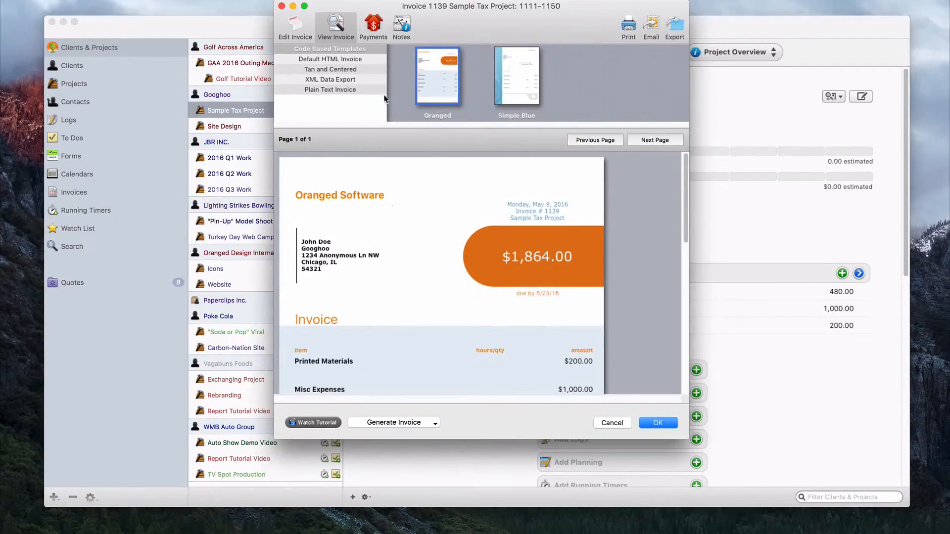
left_click(515, 82)
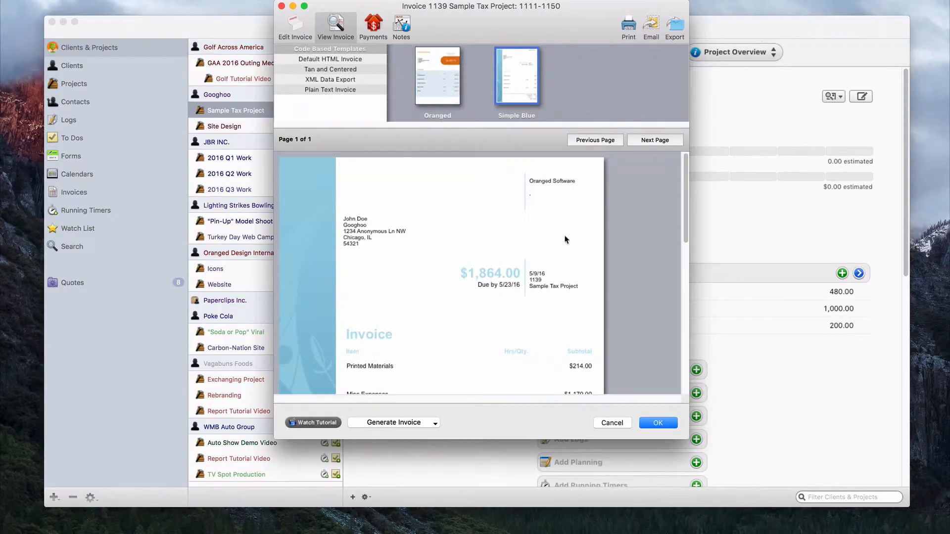
left_click(403, 26)
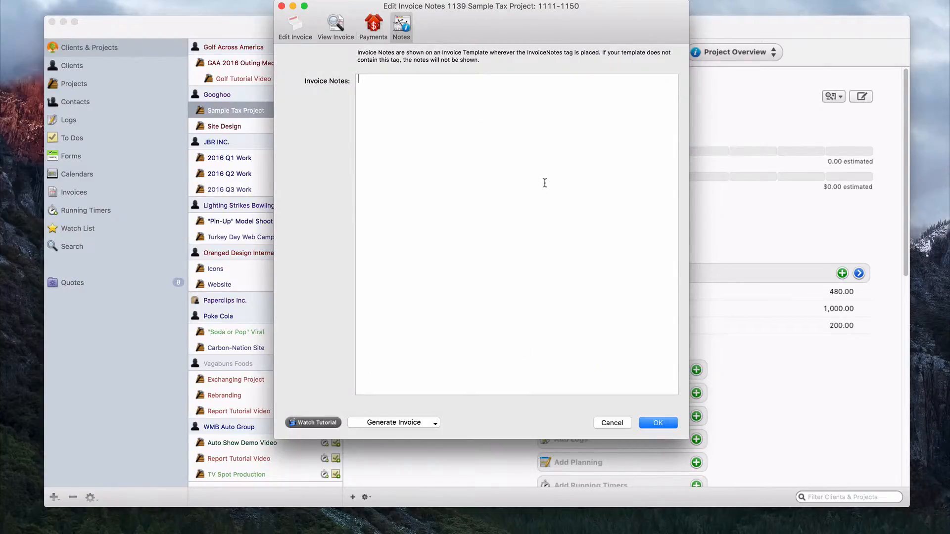
Set the invoice's template back to Oranged and save the invoice from its editing page.
left_click(338, 40)
left_click(448, 97)
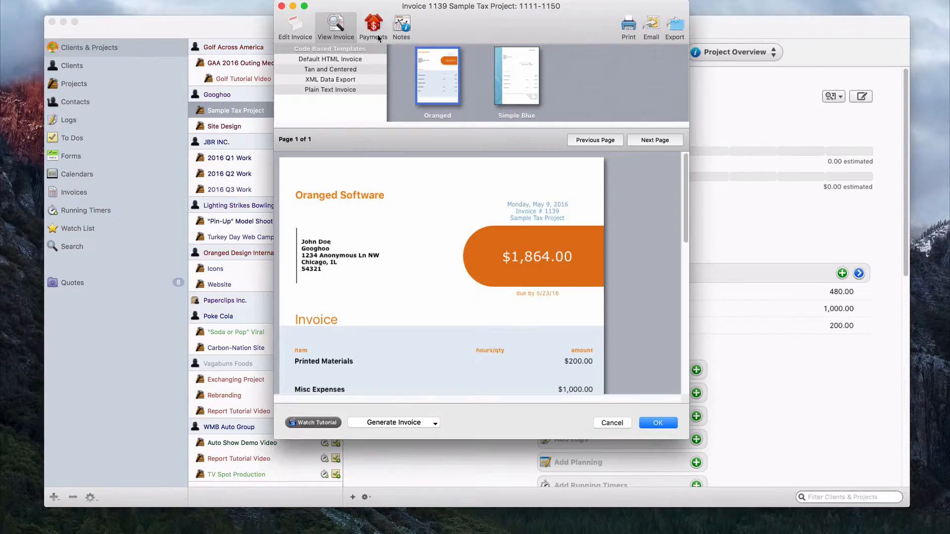
left_click(294, 25)
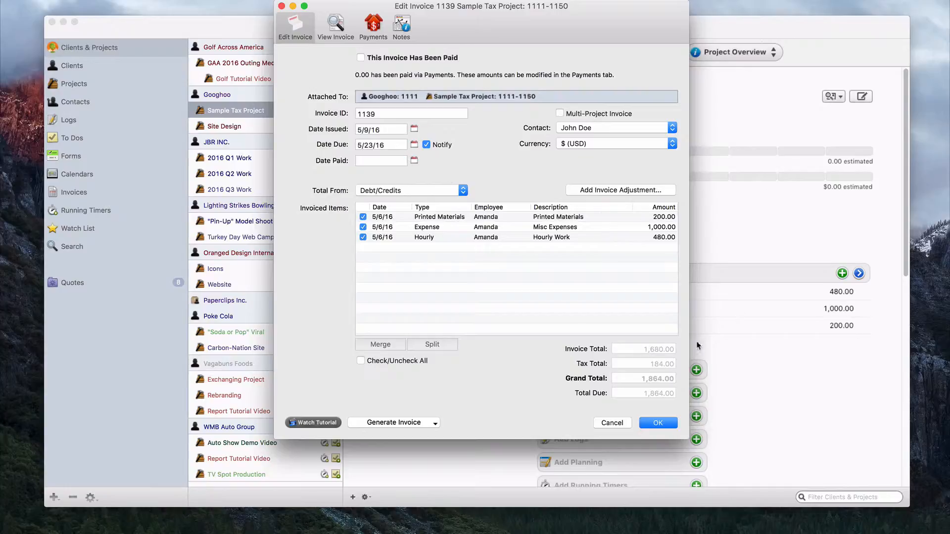
left_click(660, 421)
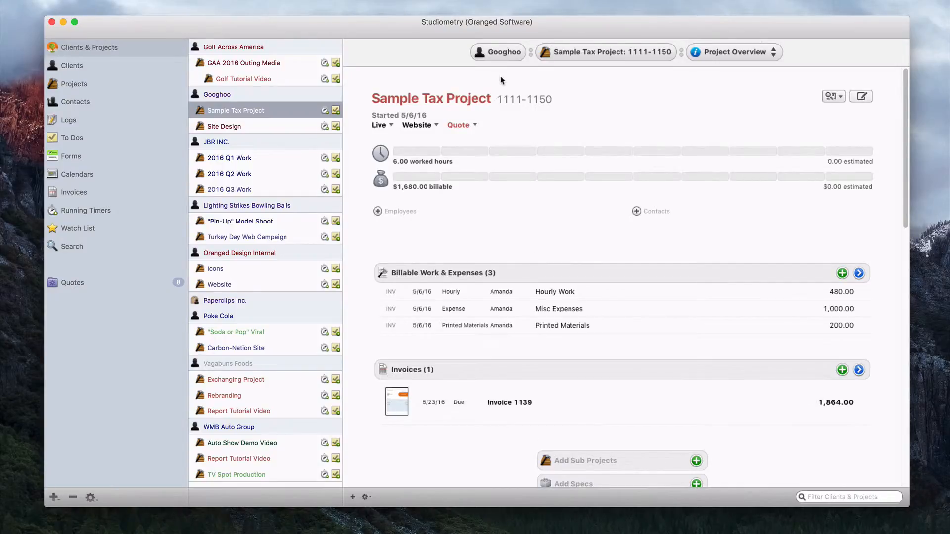
Open the saved invoice from the Sample Tax Project's invoice list and check its payments and editing pages.
left_click(760, 54)
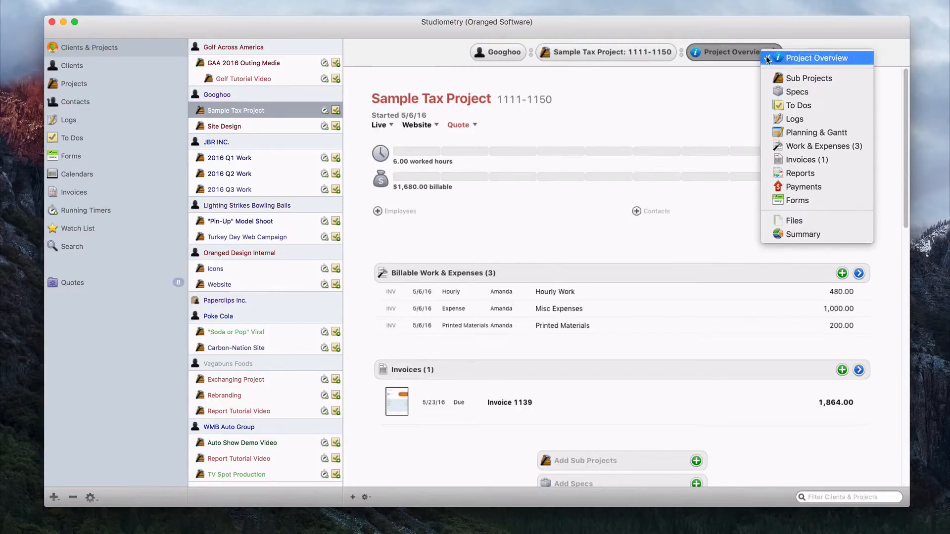
left_click(807, 160)
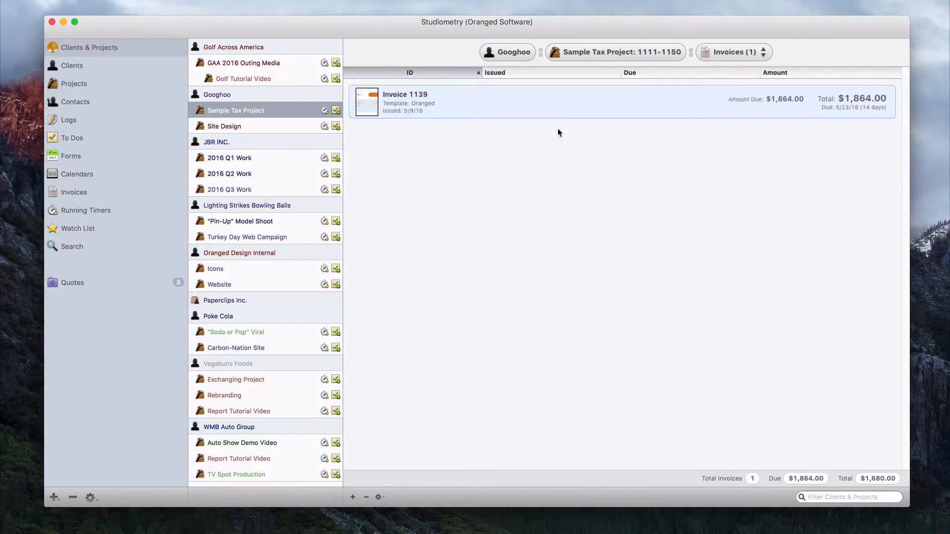
double_click(536, 107)
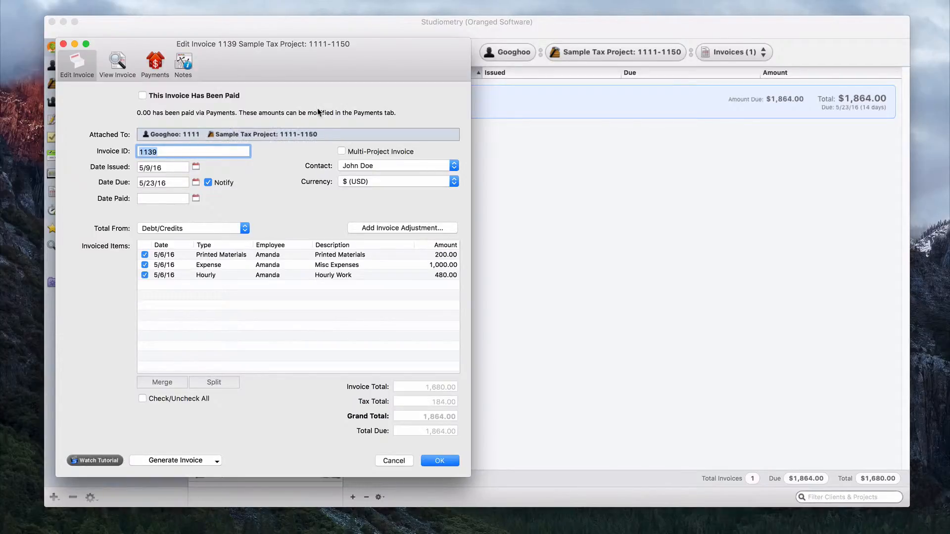
left_click(156, 63)
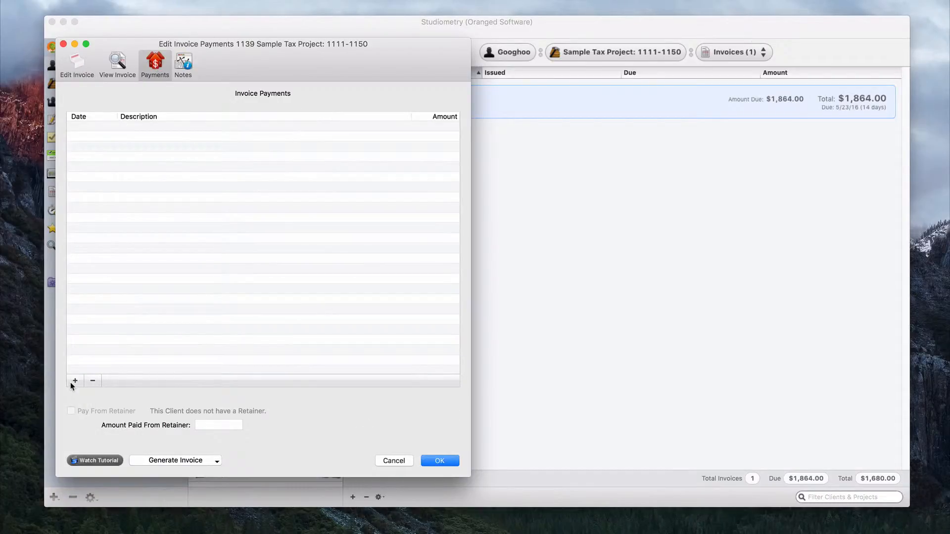
left_click(84, 73)
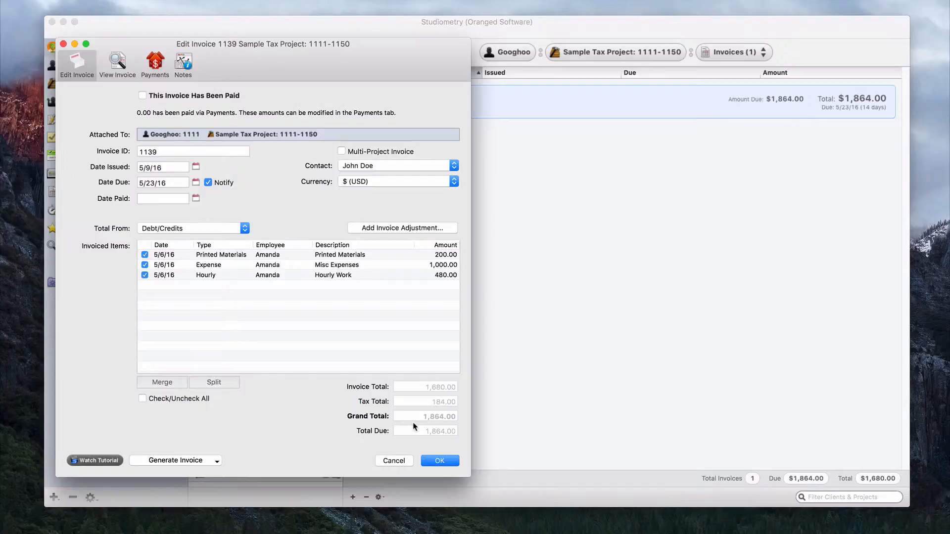
Mark the invoice as paid and record its 1,864.00 payment in the Payment Tracker.
left_click(201, 97)
left_click(431, 460)
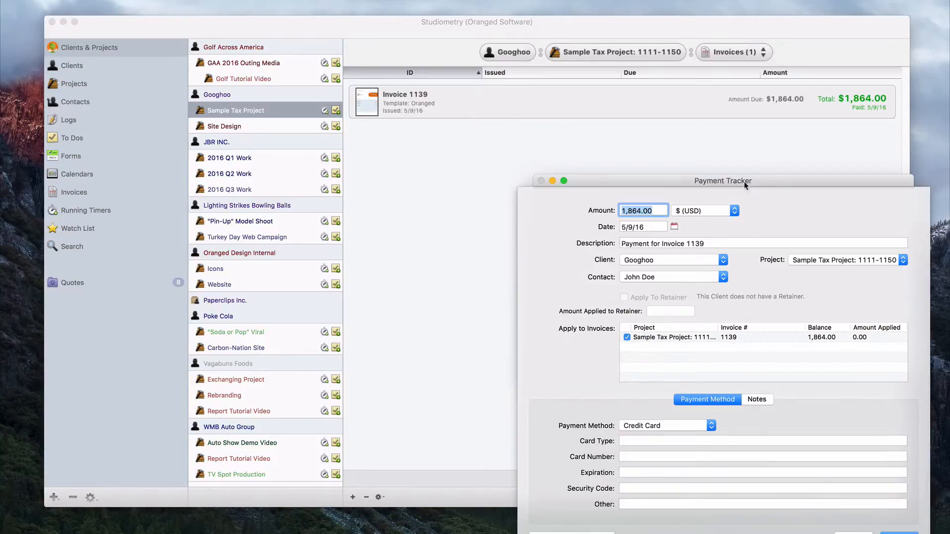
left_click_drag(706, 181, 475, 83)
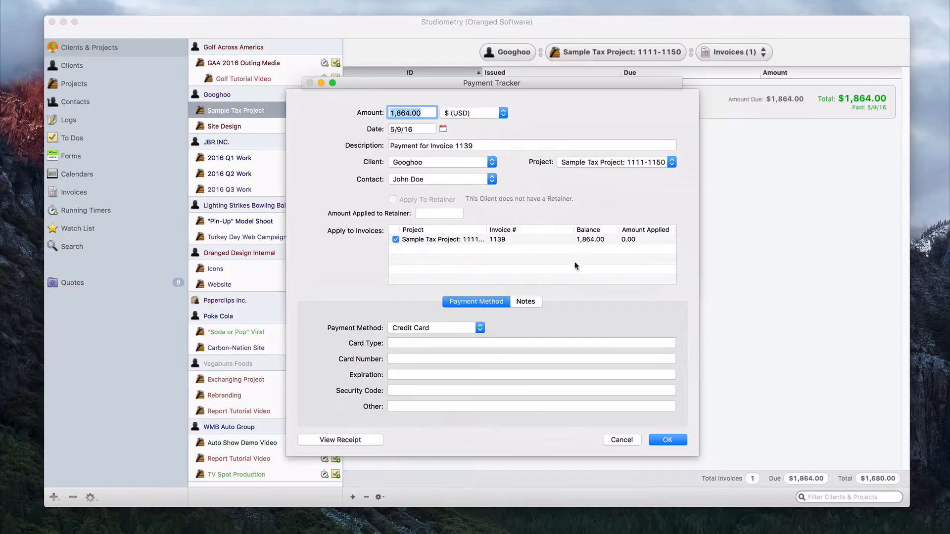
left_click(673, 440)
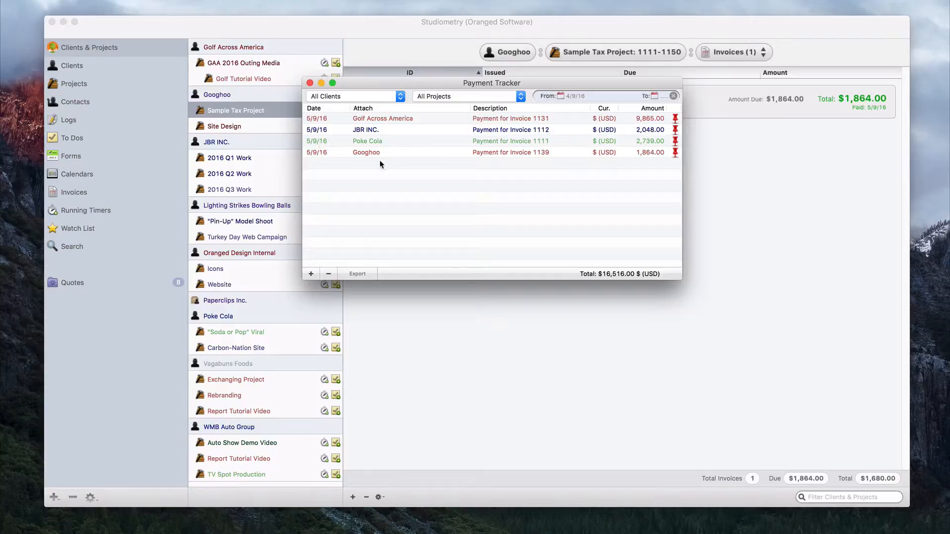
left_click(309, 83)
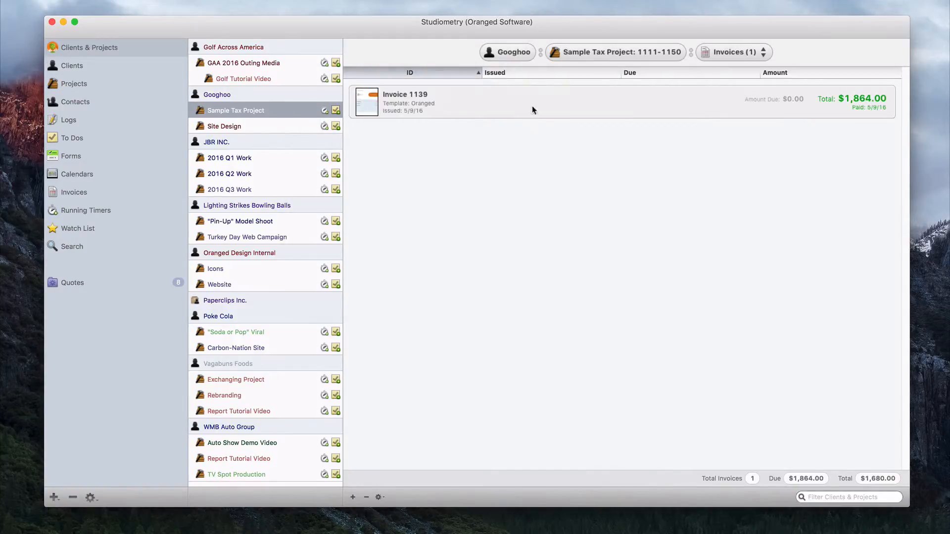
Reopen the paid invoice and examine the details of its recorded payment, leaving the payment unedited.
left_click(542, 96)
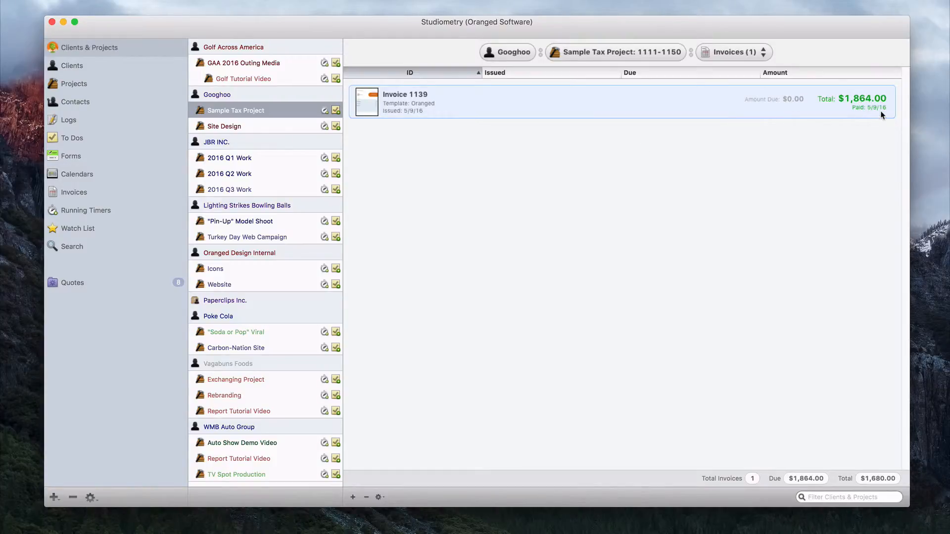
double_click(650, 117)
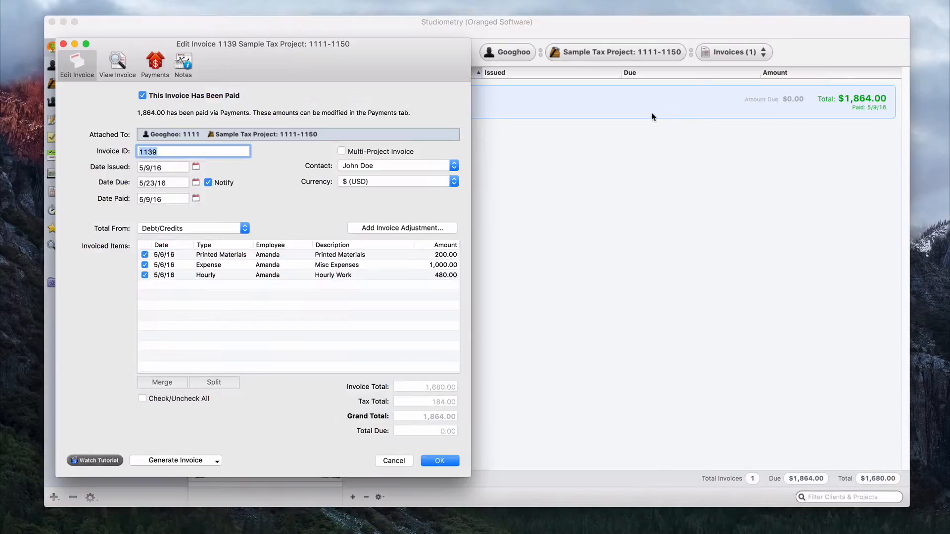
left_click(154, 75)
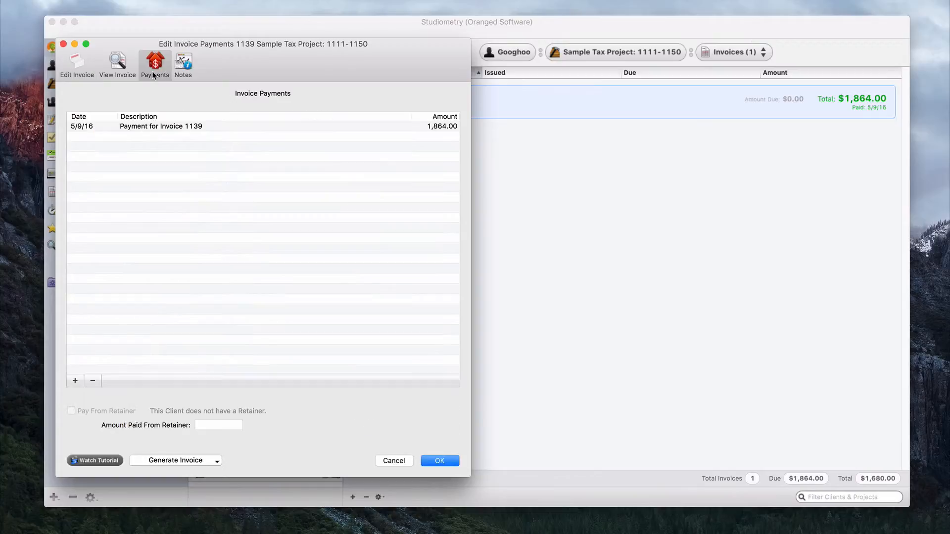
left_click(280, 127)
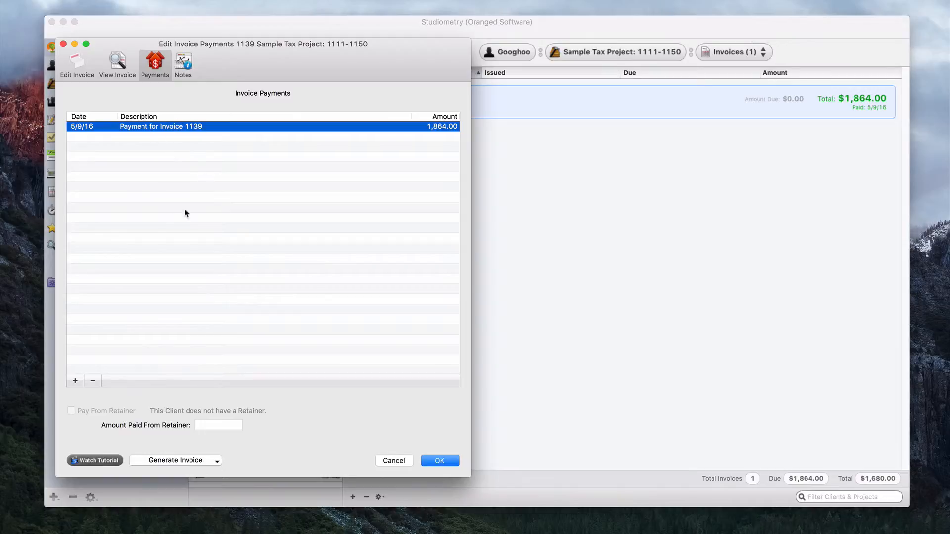
double_click(190, 127)
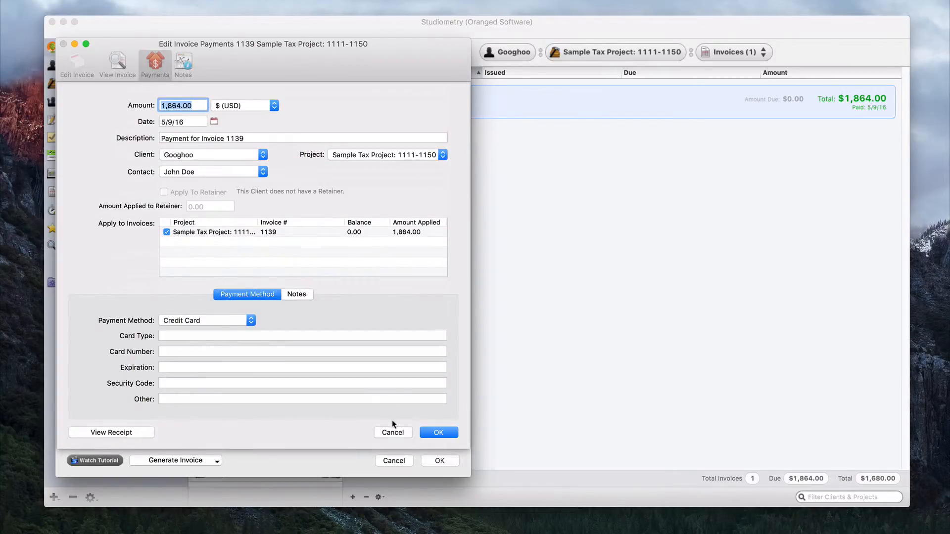
left_click(396, 431)
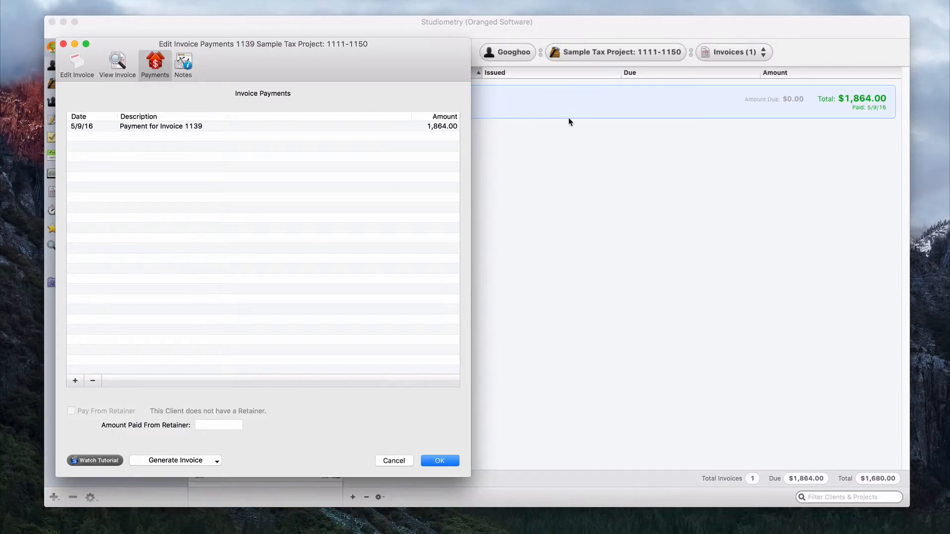
Close the invoice and show the Googhoo client's overview.
left_click(572, 148)
left_click(297, 97)
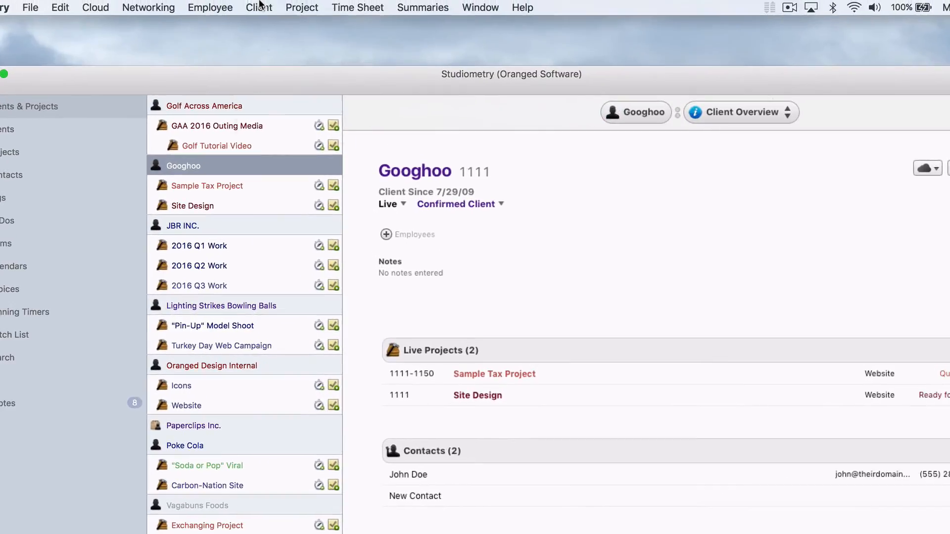
Open the Googhoo client for editing, examine its retainer settings, and leave without changes.
left_click(277, 0)
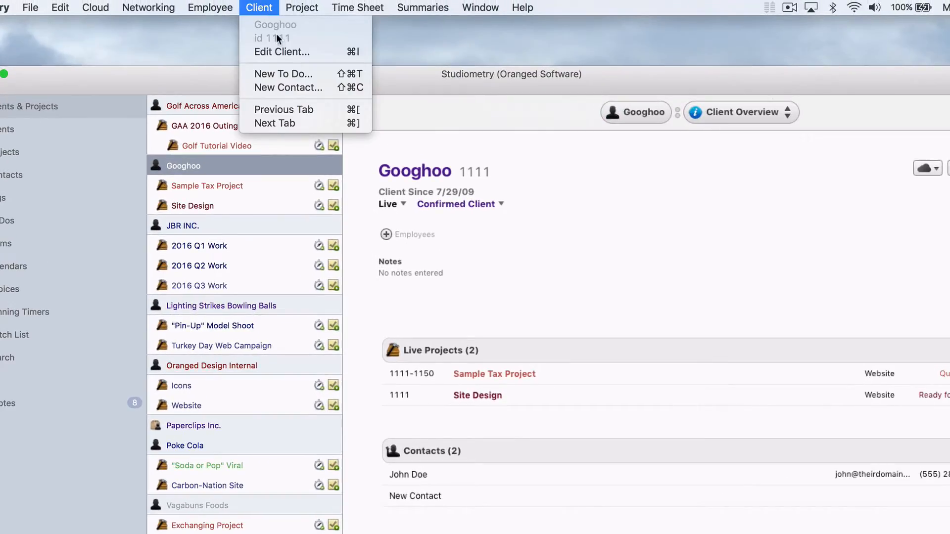
left_click(290, 50)
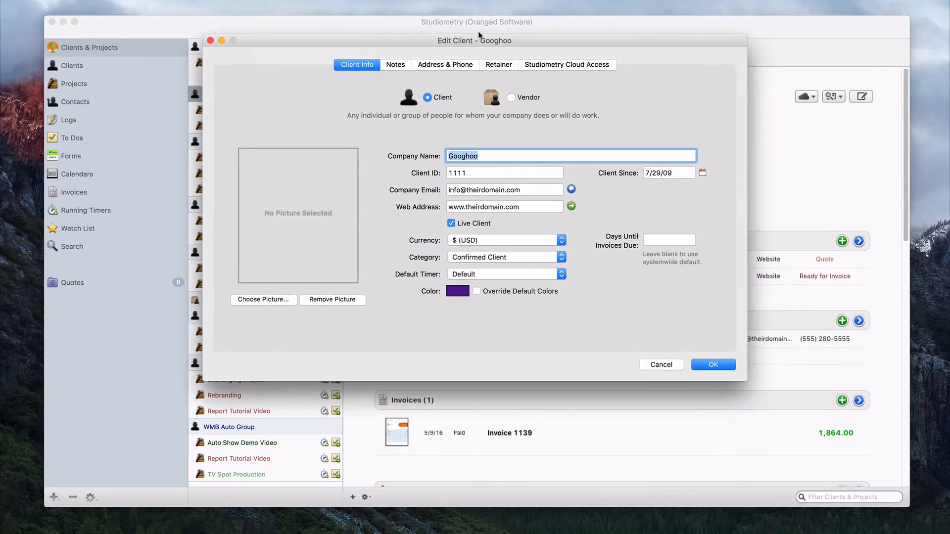
left_click(500, 64)
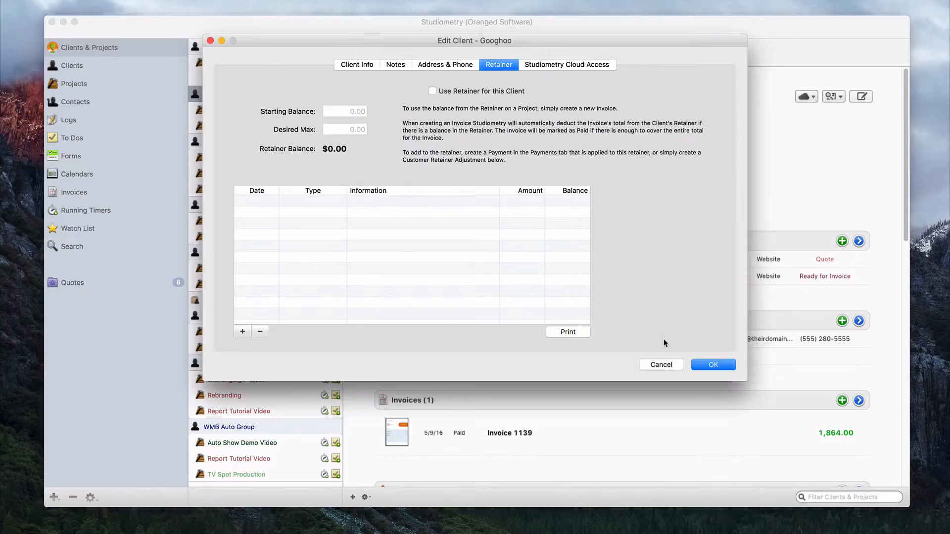
left_click(661, 365)
Bring back the Sample Tax Project invoice window and review its Oranged preview and generation options.
key("ctrl+Up")
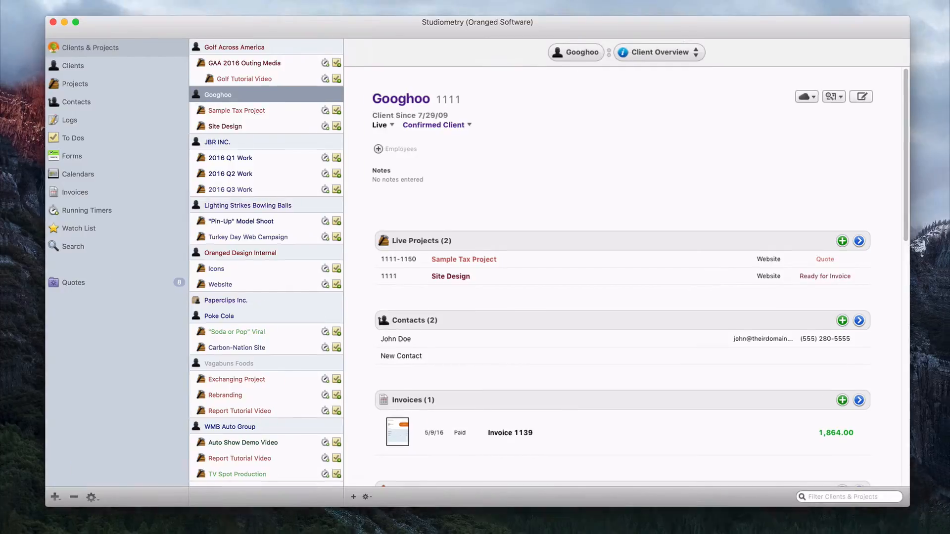
left_click(136, 248)
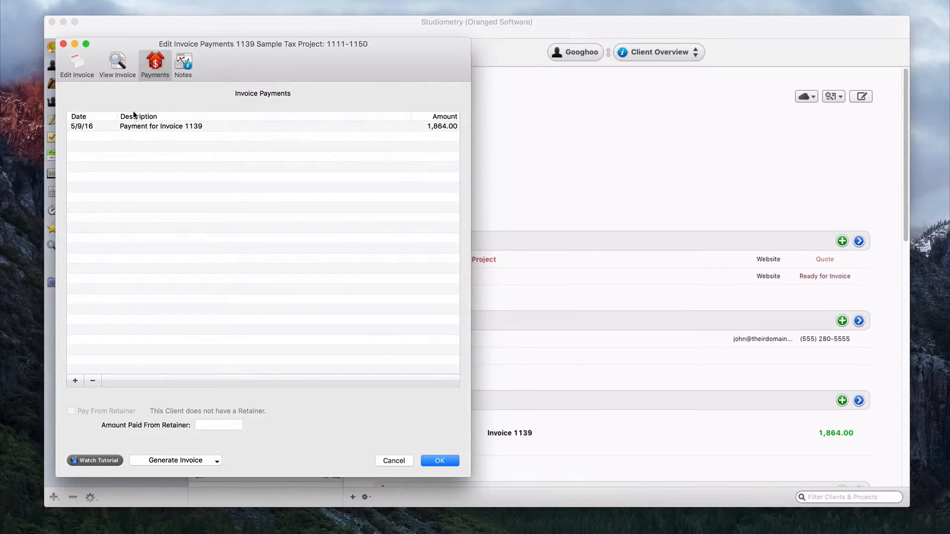
left_click(115, 67)
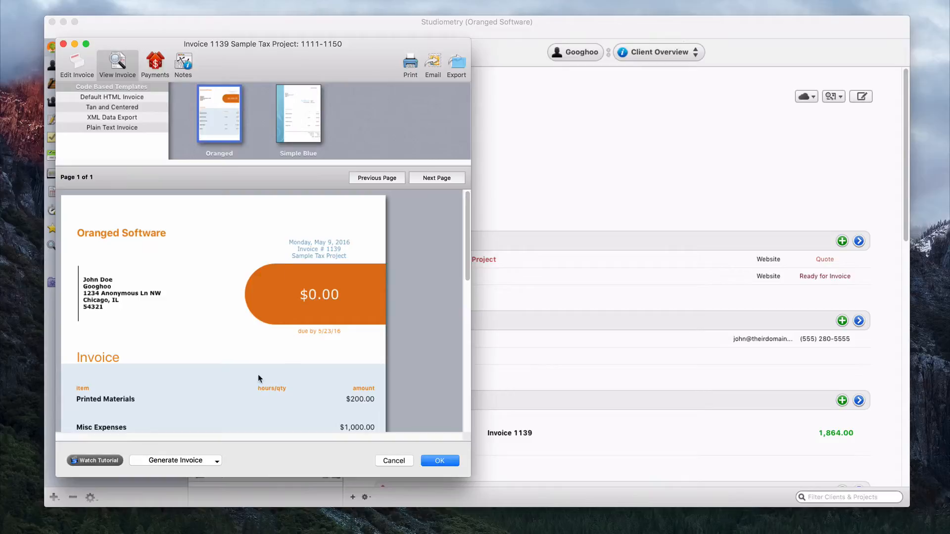
left_click(194, 452)
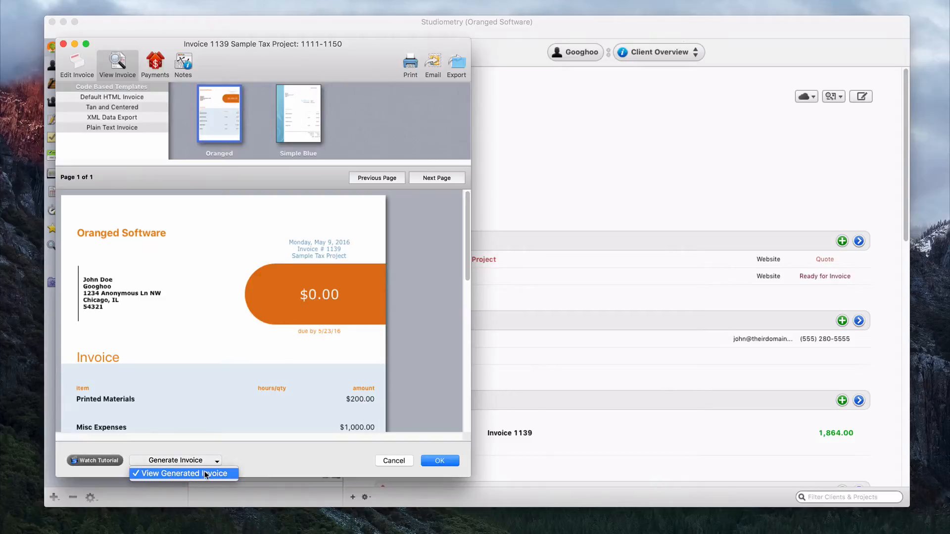
left_click(257, 453)
scroll(282, 254, "down", 5)
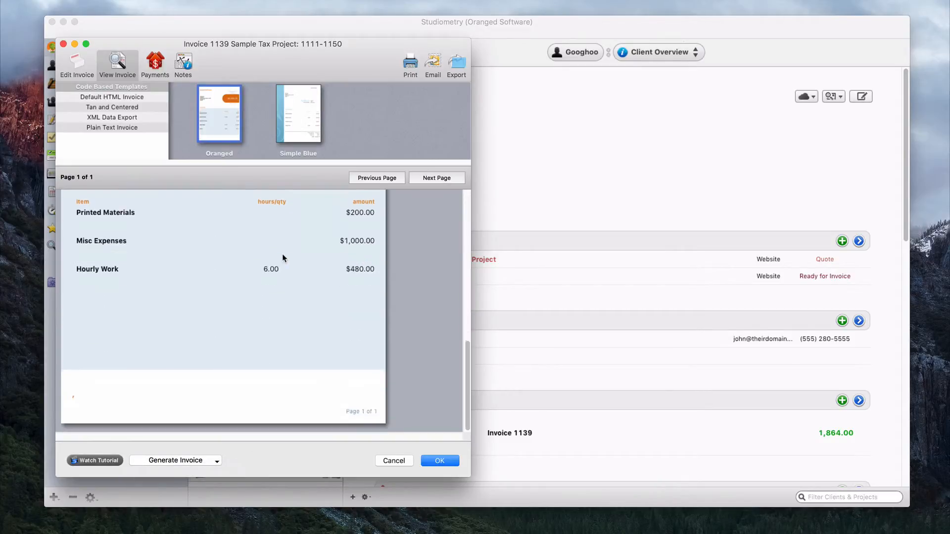
scroll(225, 314, "up", 5)
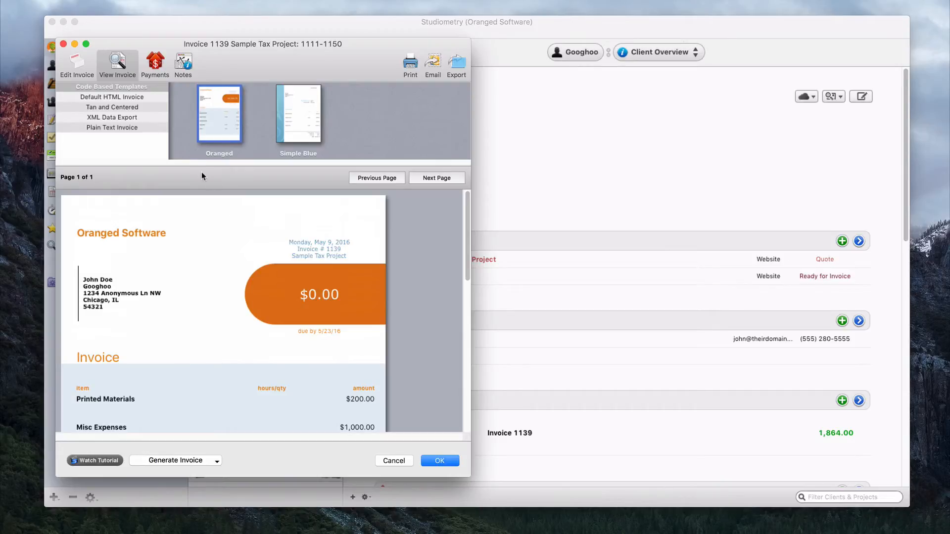
Look through the code-based invoice templates and select Default HTML Invoice.
left_click(123, 97)
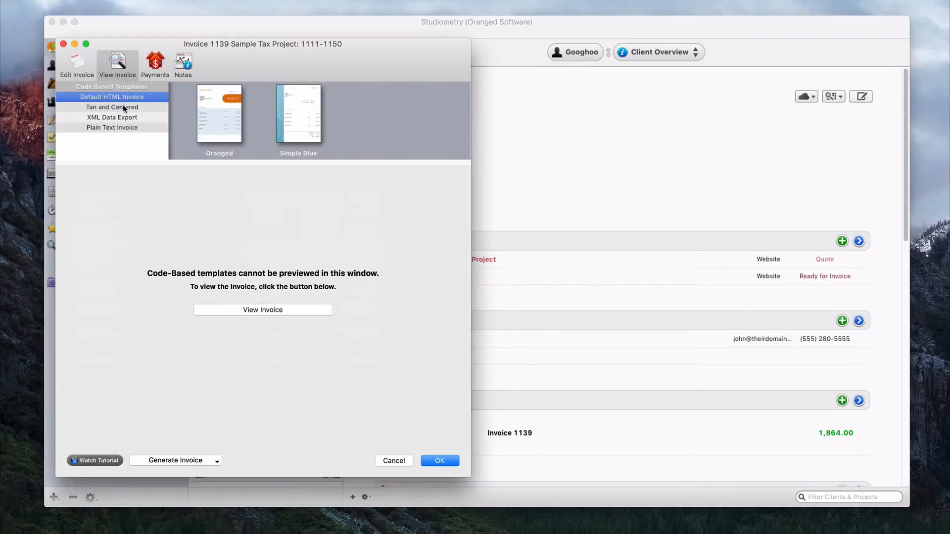
left_click(123, 106)
left_click(126, 117)
left_click(126, 125)
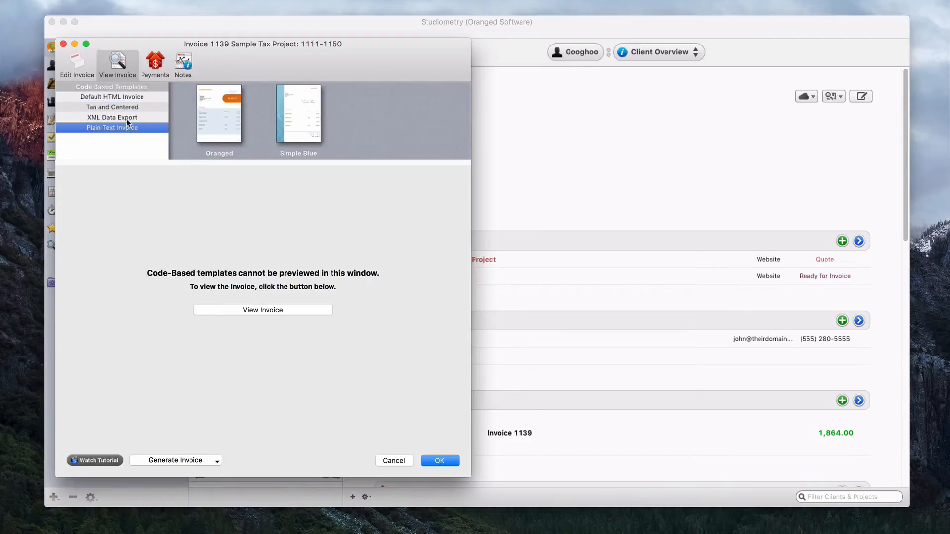
left_click(122, 98)
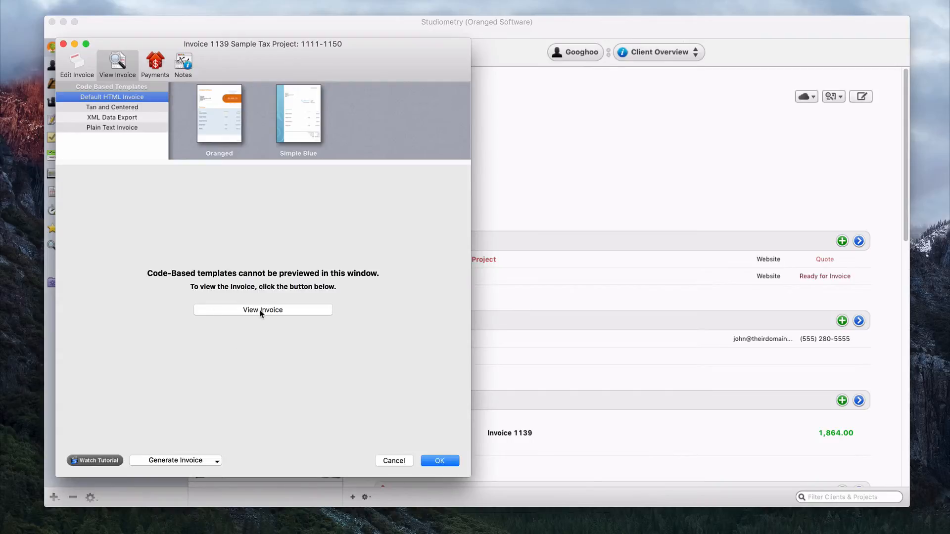
Check the generation options offered for the code-based template from the invoice's editing page.
left_click(77, 66)
left_click(193, 461)
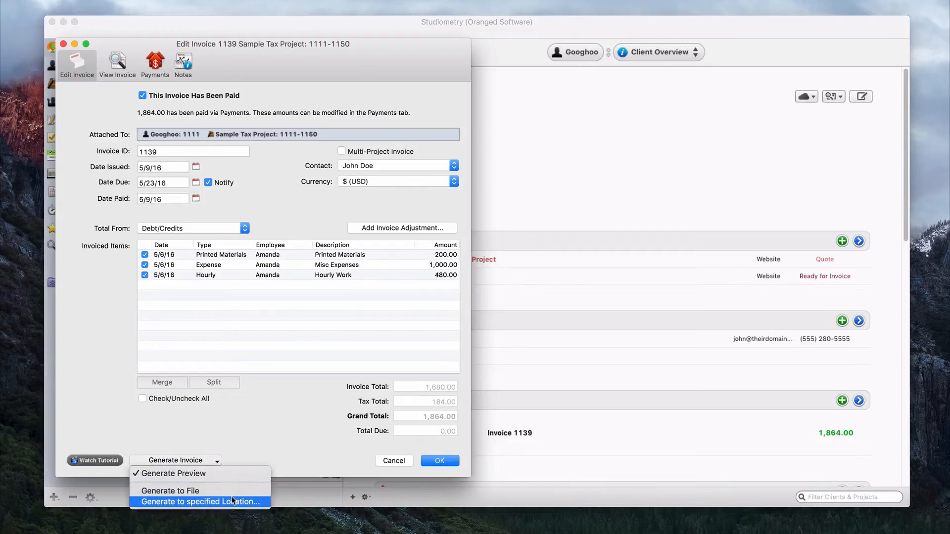
left_click(231, 474)
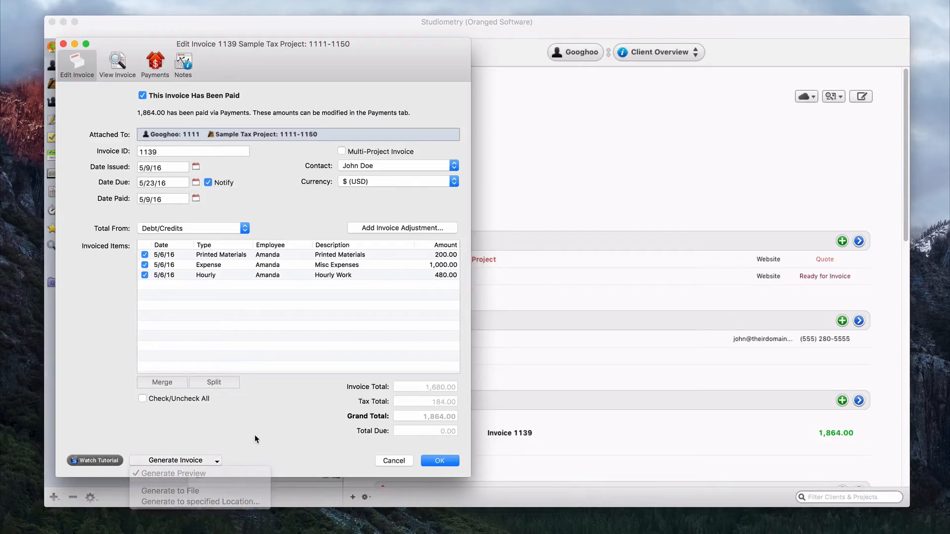
Compare the Oranged and Simple Blue templates in the invoice's view page and select Oranged.
left_click(116, 64)
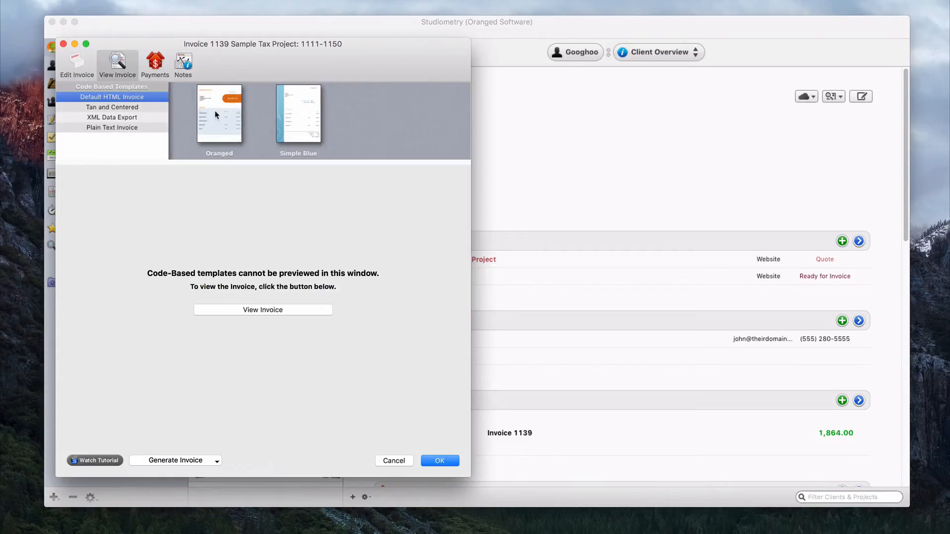
left_click(214, 111)
left_click(290, 119)
left_click(215, 115)
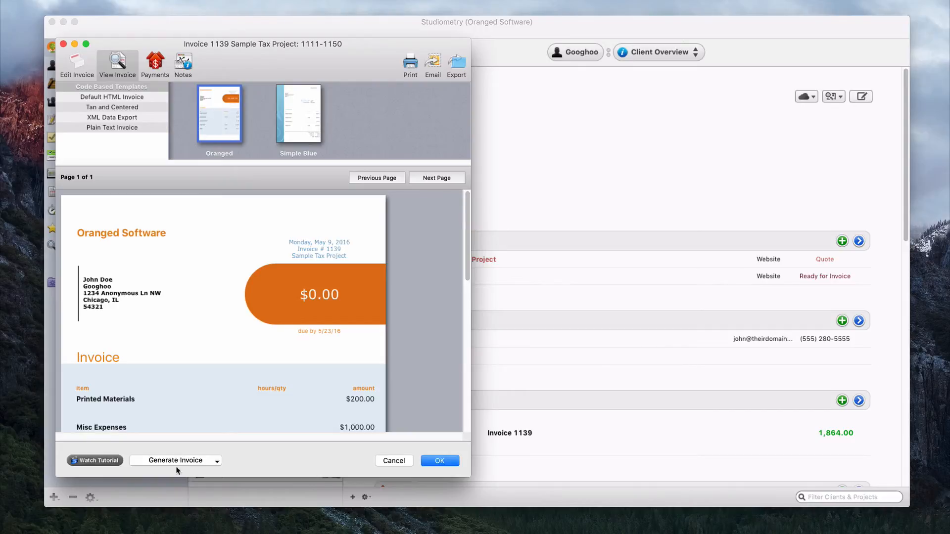
Examine the Oranged invoice preview and check its generation options from both the viewing and editing pages.
left_click(196, 461)
left_click(275, 450)
scroll(277, 363, "down", 5)
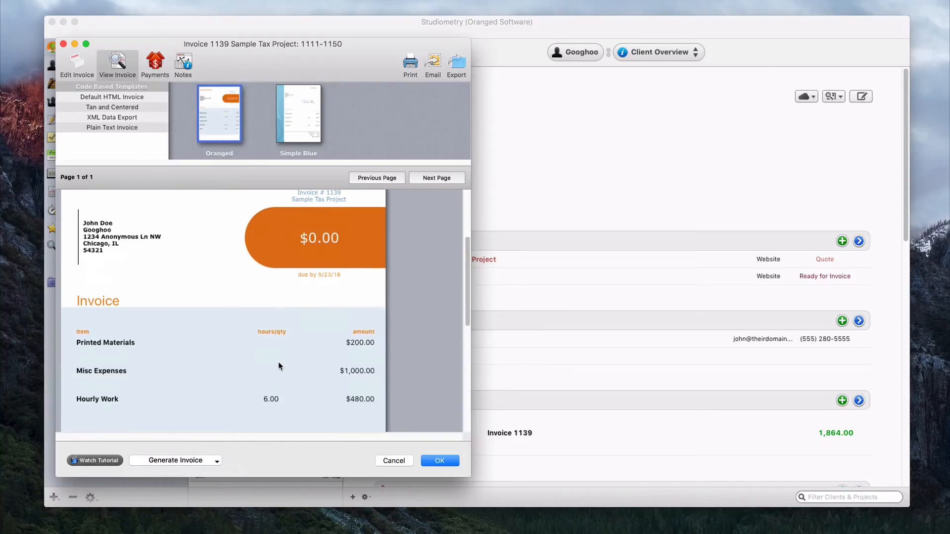
scroll(278, 366, "up", 5)
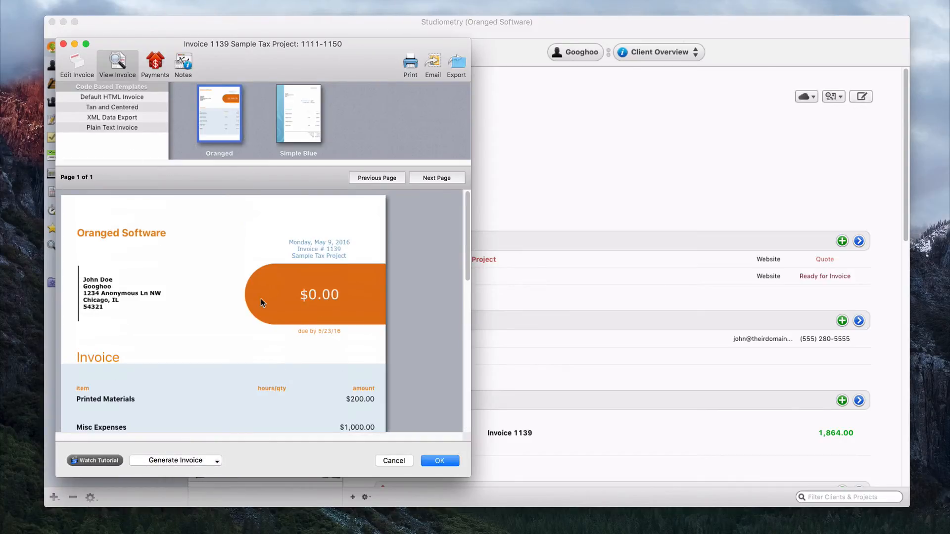
left_click(77, 64)
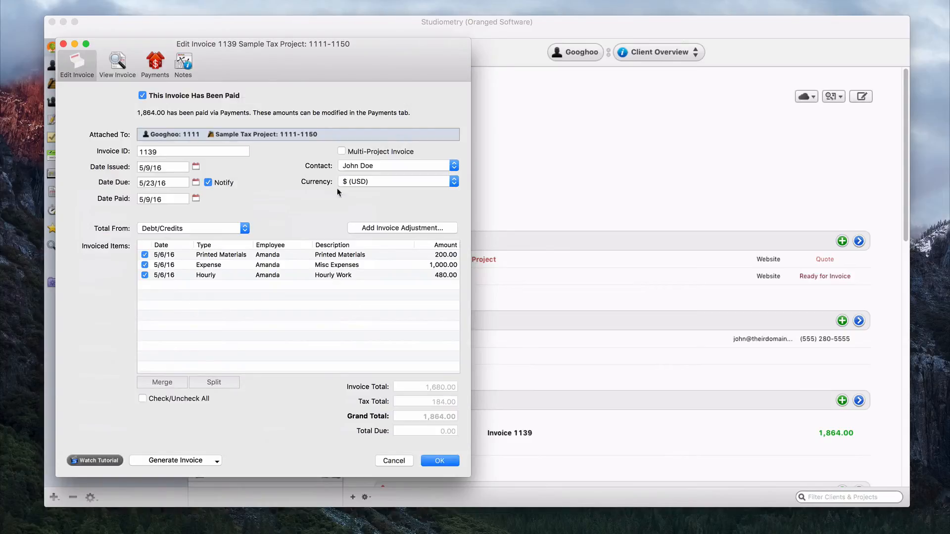
left_click(181, 460)
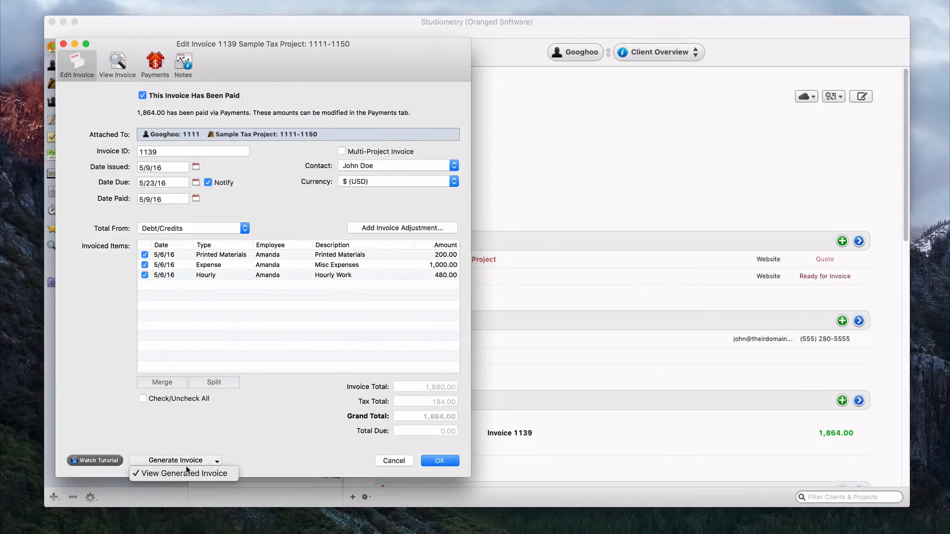
left_click(187, 472)
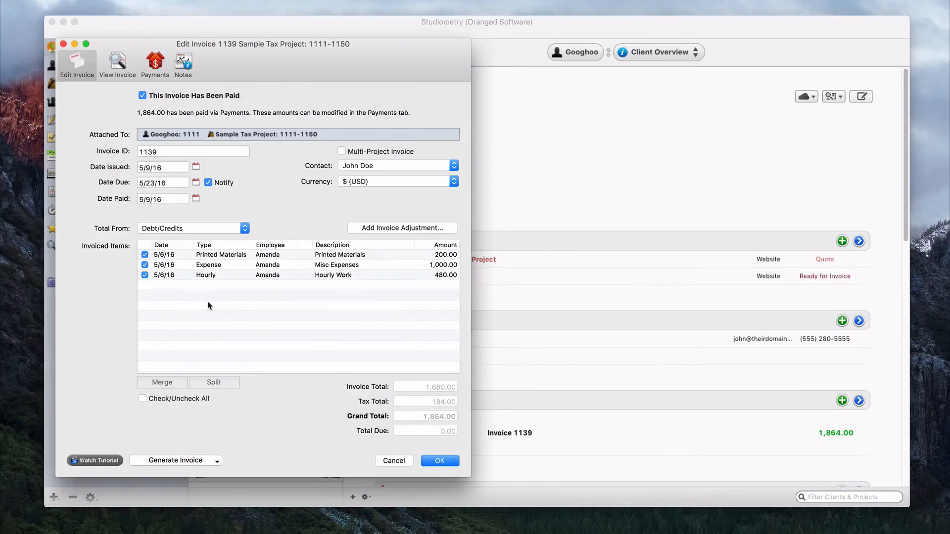
Save and close the invoice, and open its layout in a separate window from the Googhoo client overview.
left_click(433, 462)
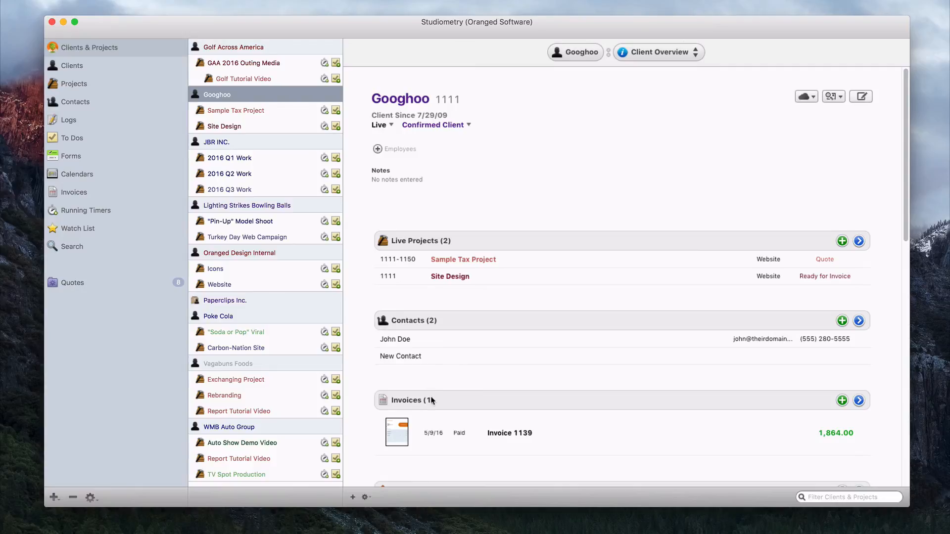
double_click(398, 442)
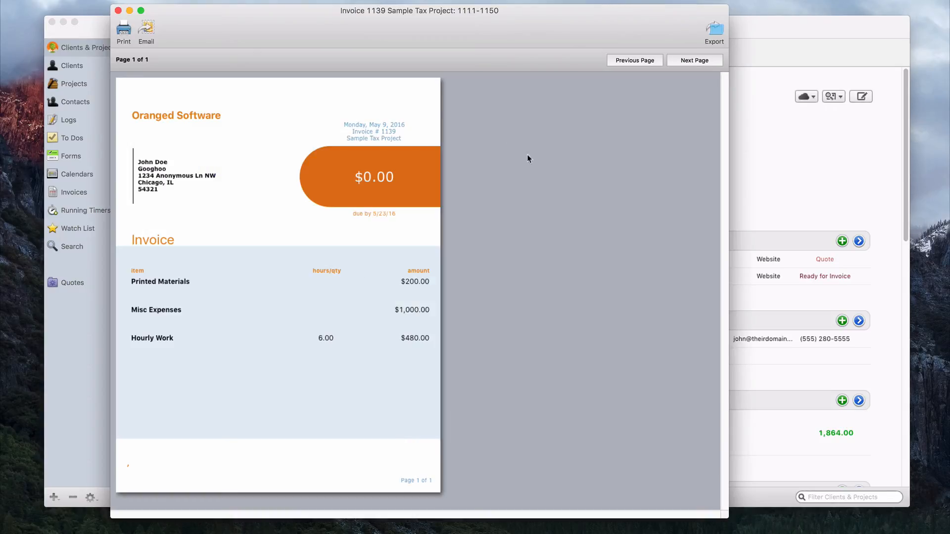